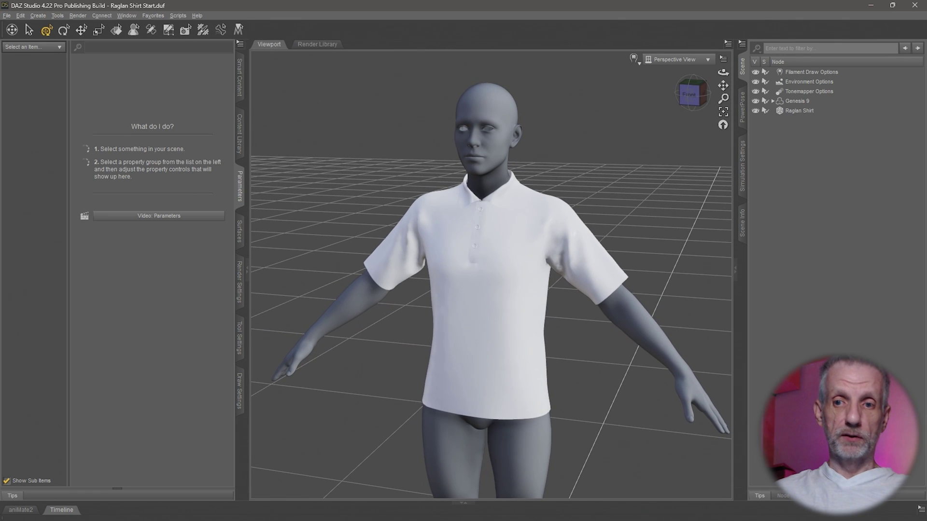
- Test-rotate the left upper arm of Genesis 9 using PowerPose and undo the rotation
click(813, 99)
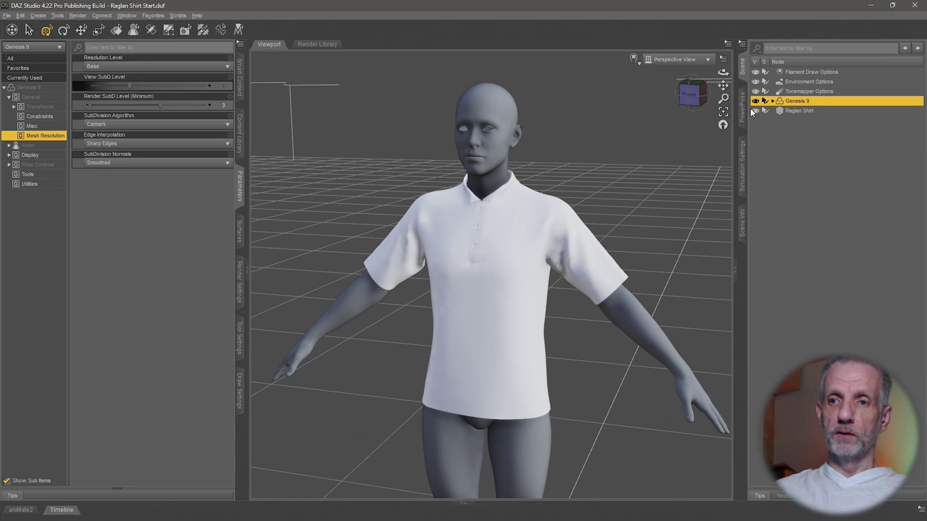
click(742, 107)
click(862, 198)
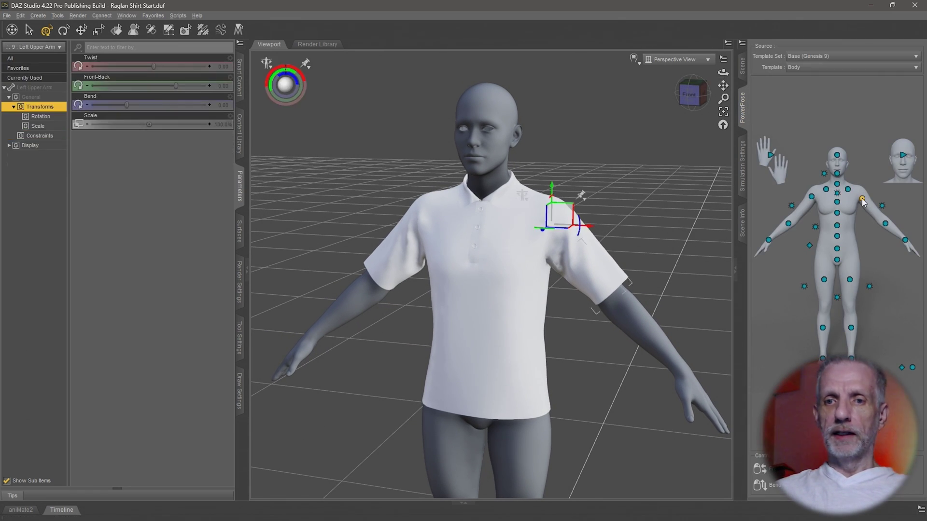
mouse_move(284, 89)
mouse_down()
mouse_move(277, 96)
mouse_move(289, 72)
mouse_move(292, 89)
mouse_move(256, 77)
mouse_move(285, 88)
mouse_up()
key(ctrl+z)
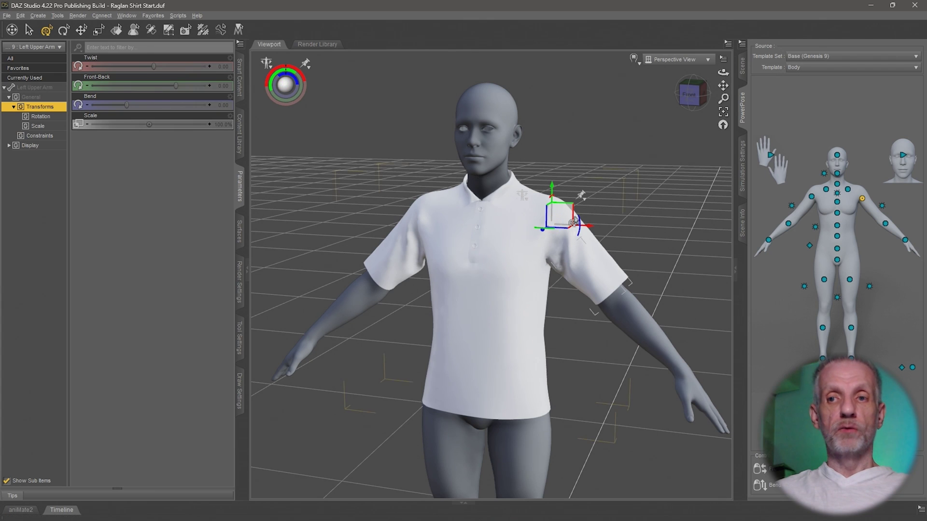
click(745, 74)
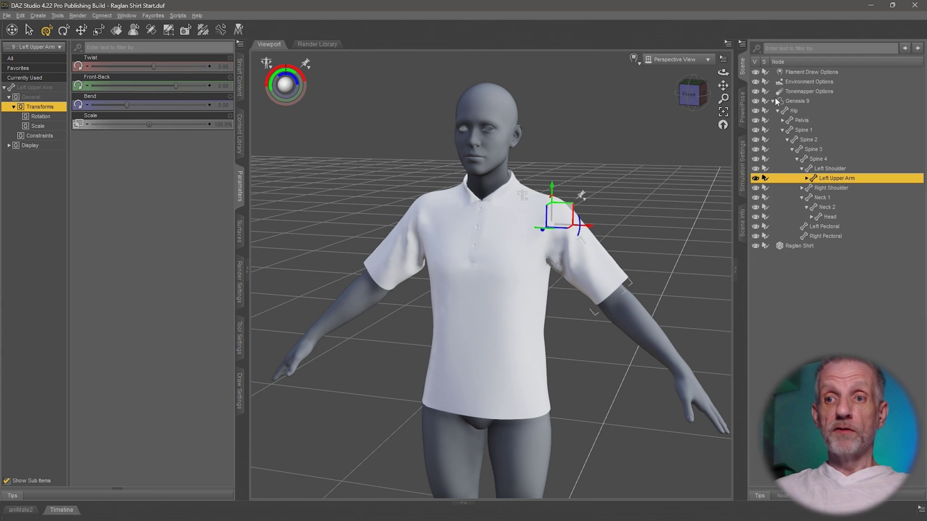
click(772, 102)
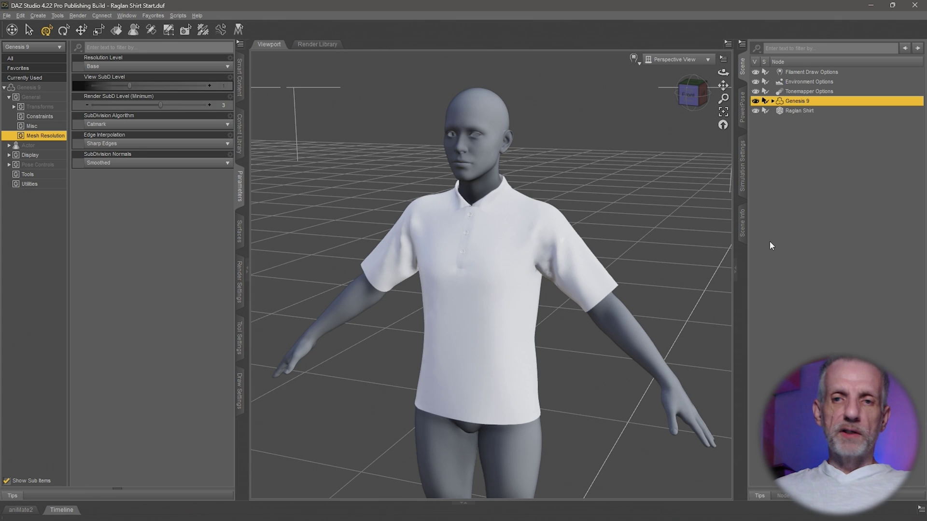
- Open the Transfer Utility and show its full set of options
right_click(744, 70)
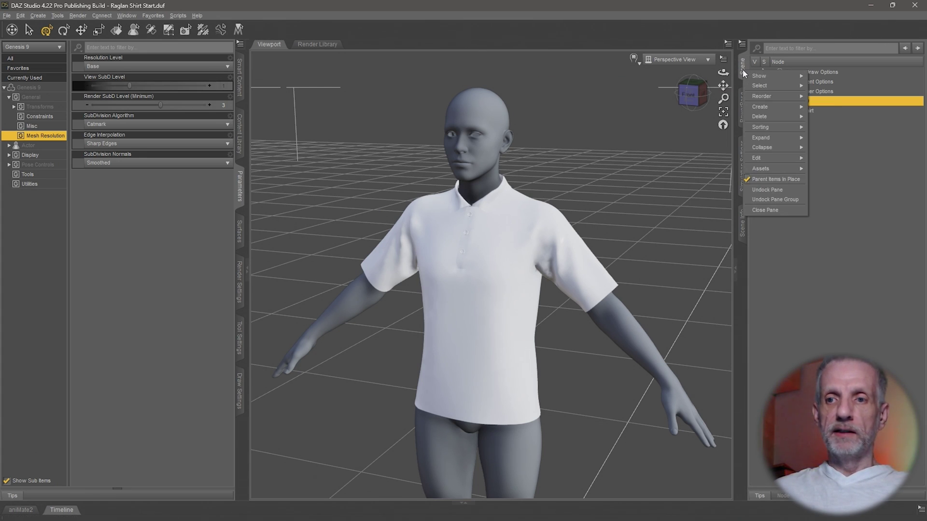
mouse_move(760, 171)
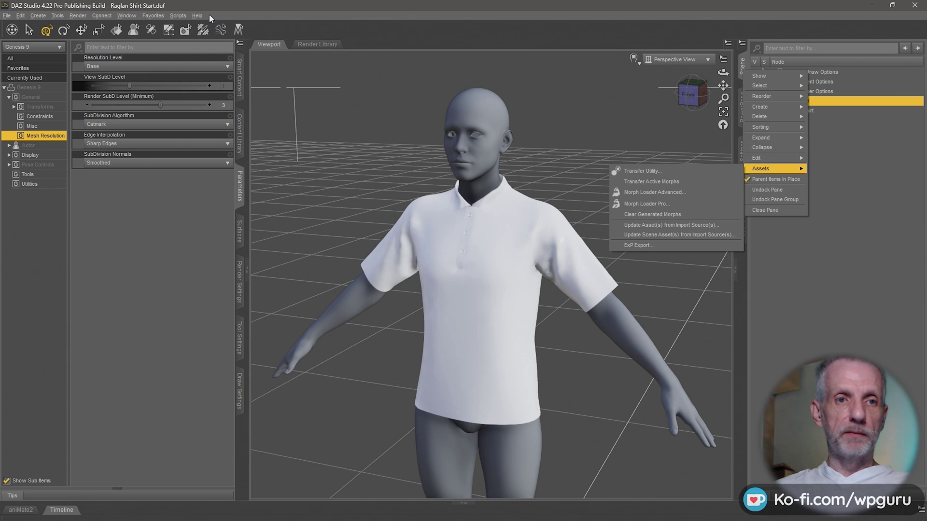
click(26, 18)
click(22, 19)
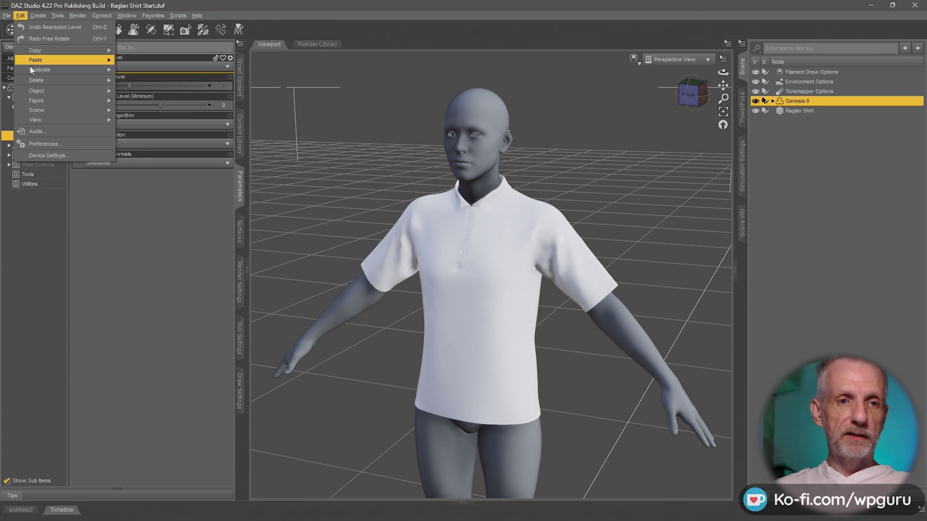
mouse_move(49, 90)
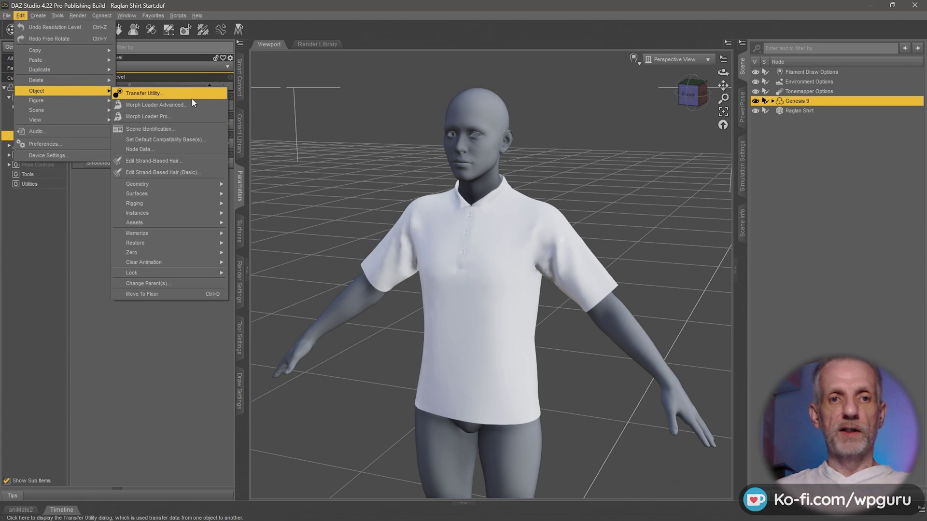
click(195, 96)
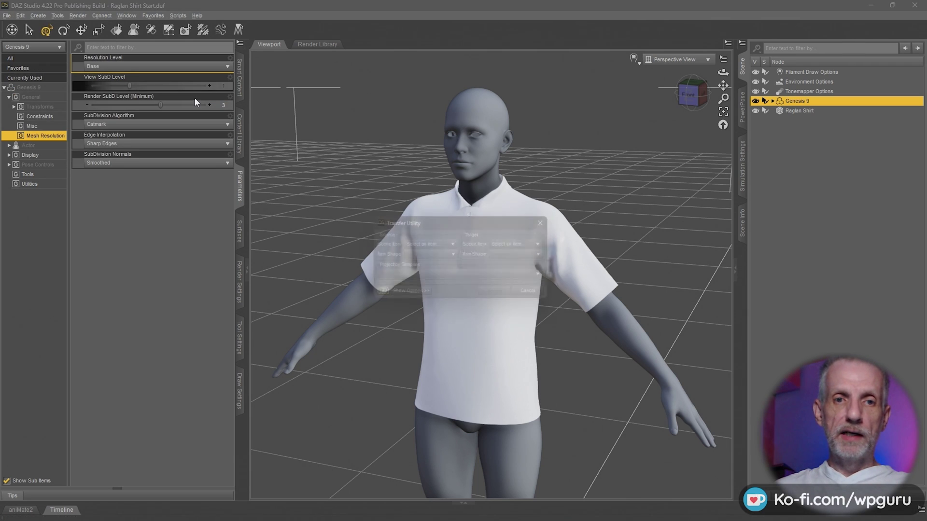
drag(485, 212, 424, 106)
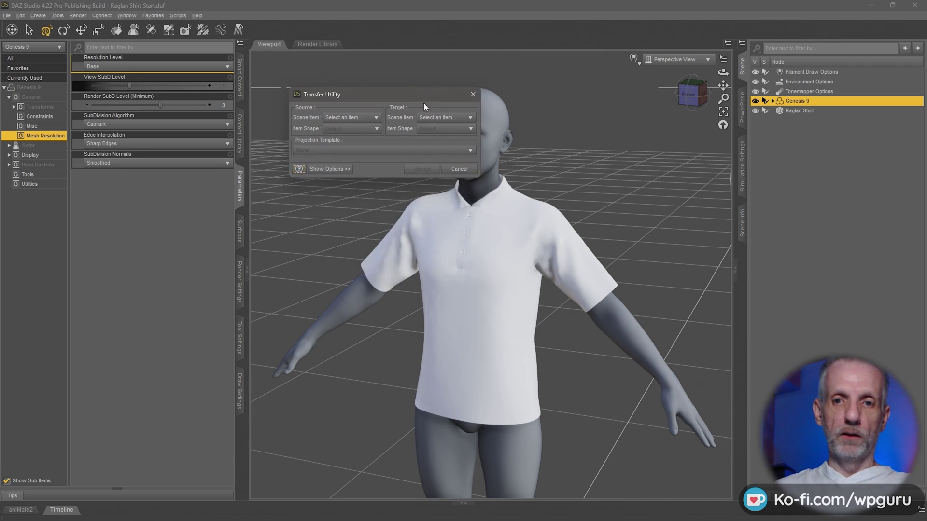
click(330, 169)
drag(464, 95, 430, 65)
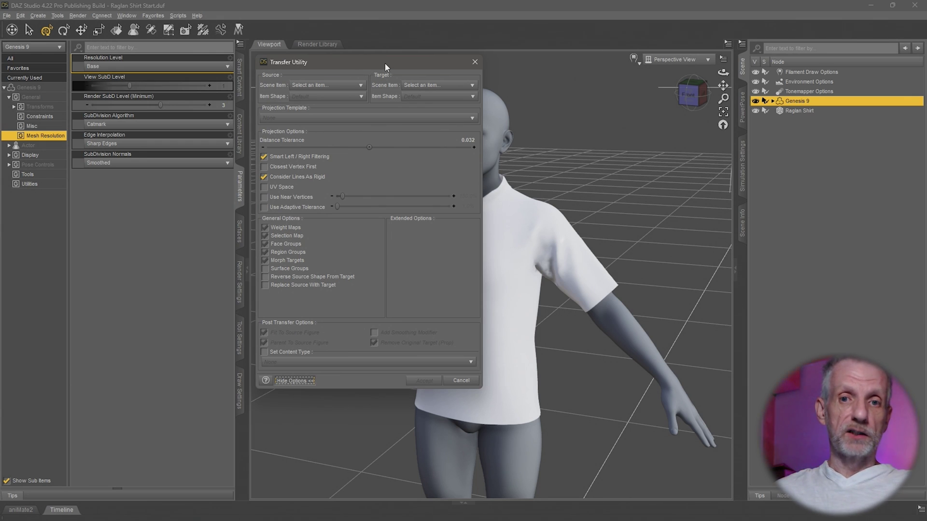
- Set the transfer source to Genesis 9 and the target to Raglan Shirt
click(349, 86)
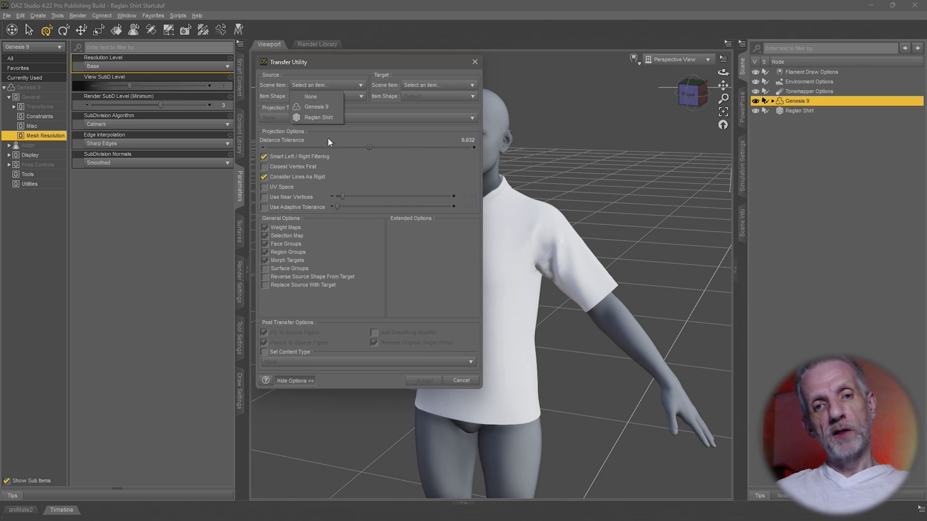
click(328, 109)
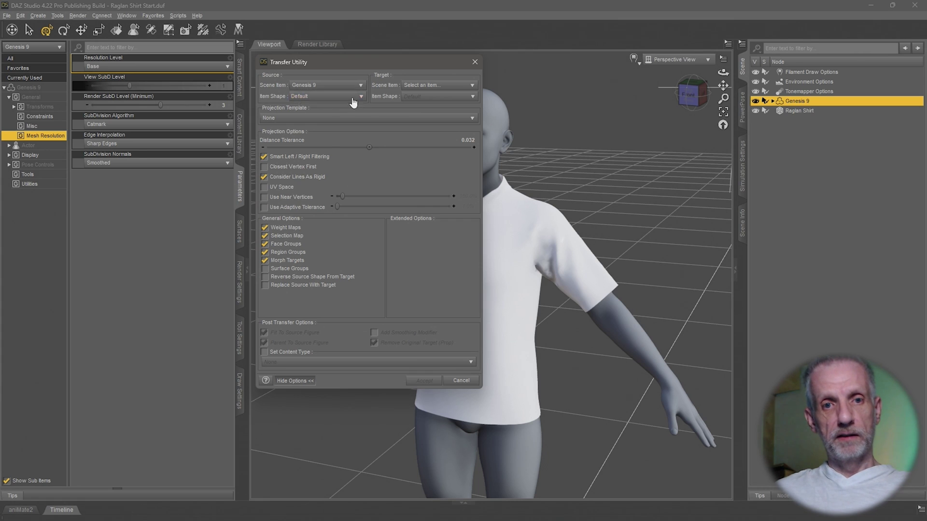
click(437, 85)
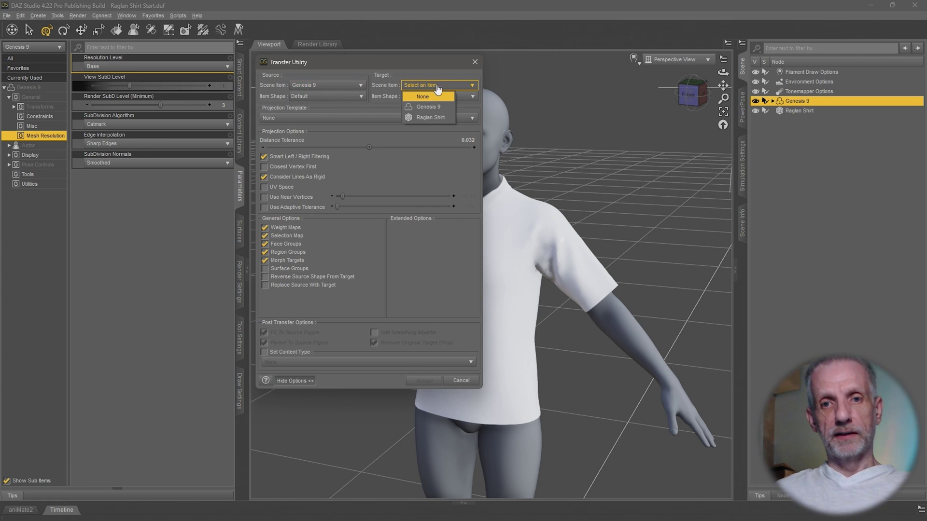
click(449, 119)
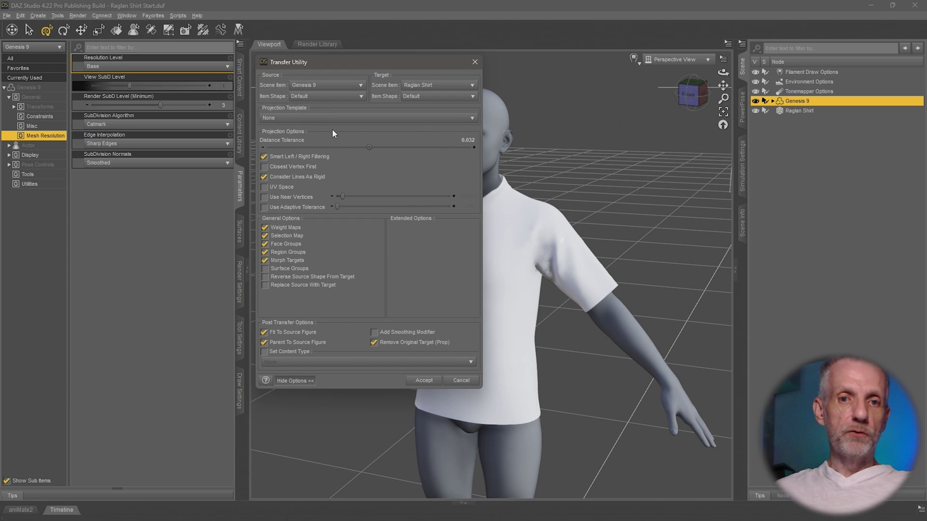
- Choose Bodysuit Loose Template from the Base group as the projection template for the transfer
click(348, 120)
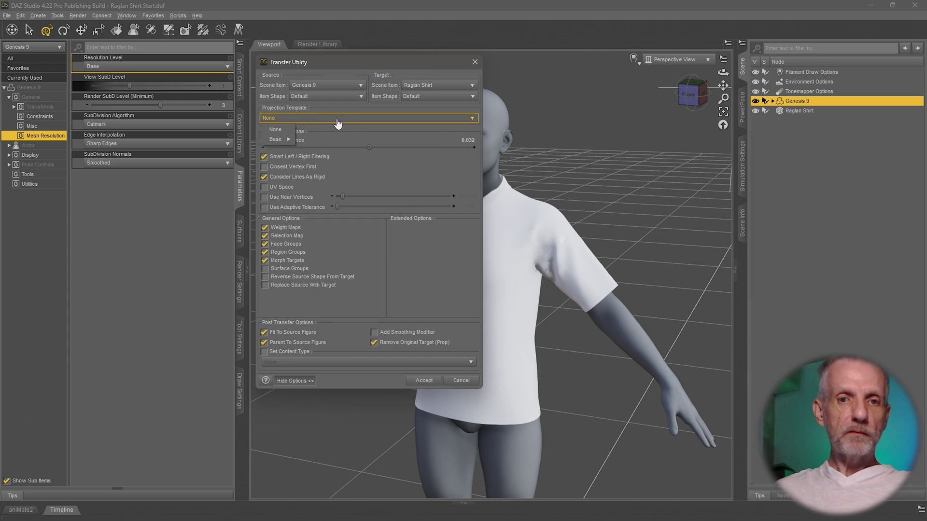
mouse_move(284, 143)
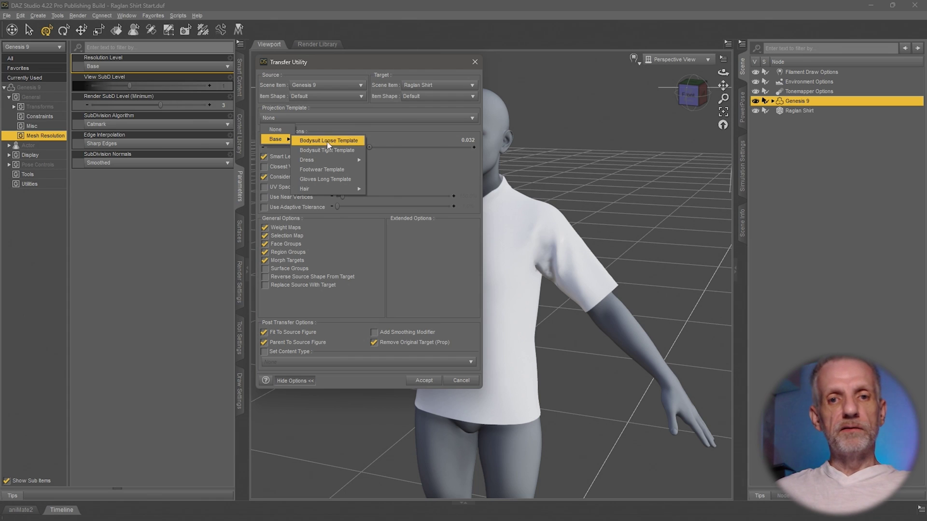
mouse_move(342, 164)
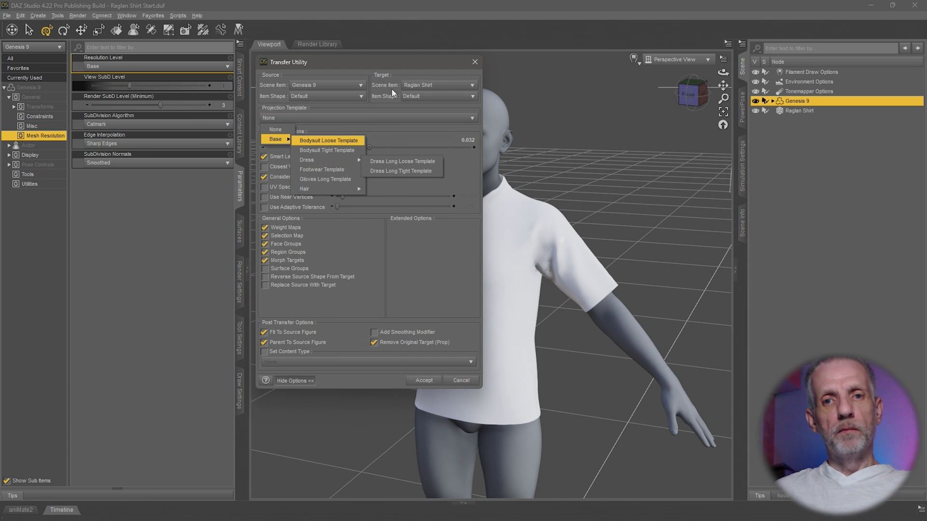
click(408, 65)
drag(381, 58, 208, 54)
click(137, 115)
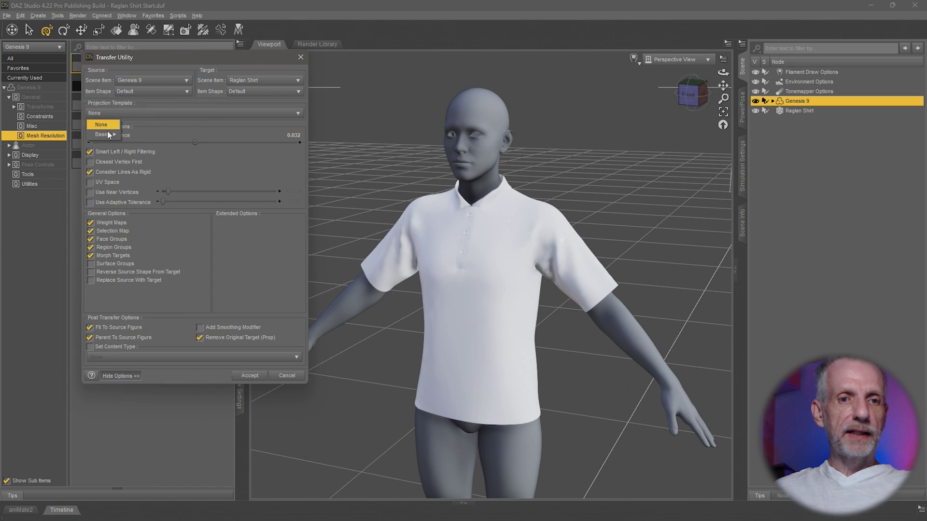
mouse_move(107, 132)
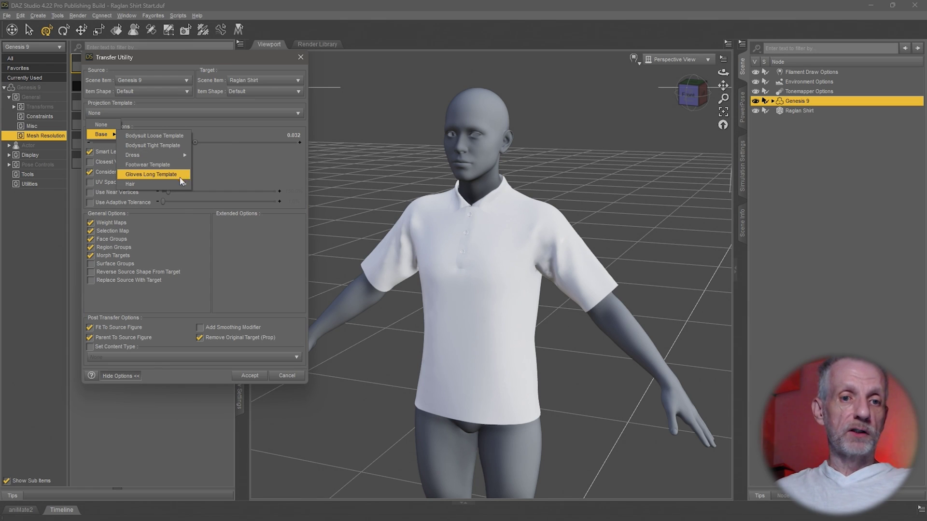
mouse_move(180, 186)
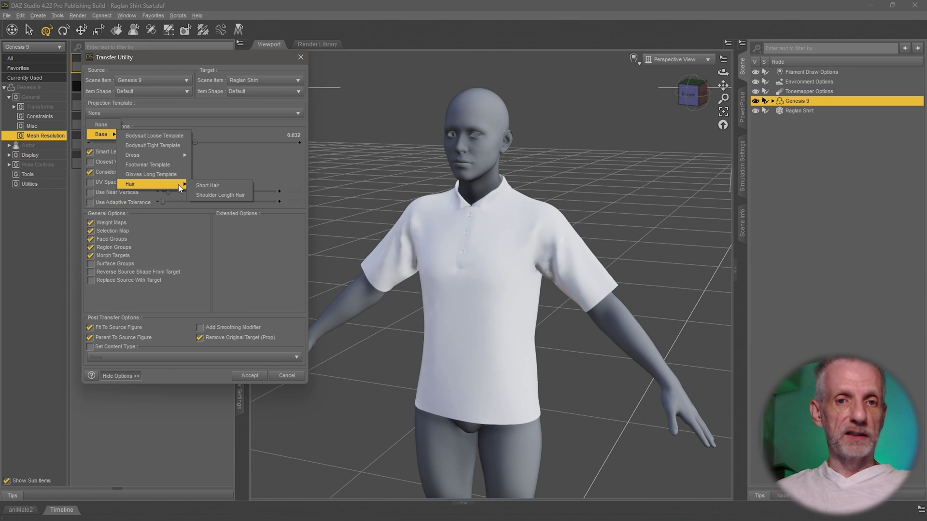
click(182, 136)
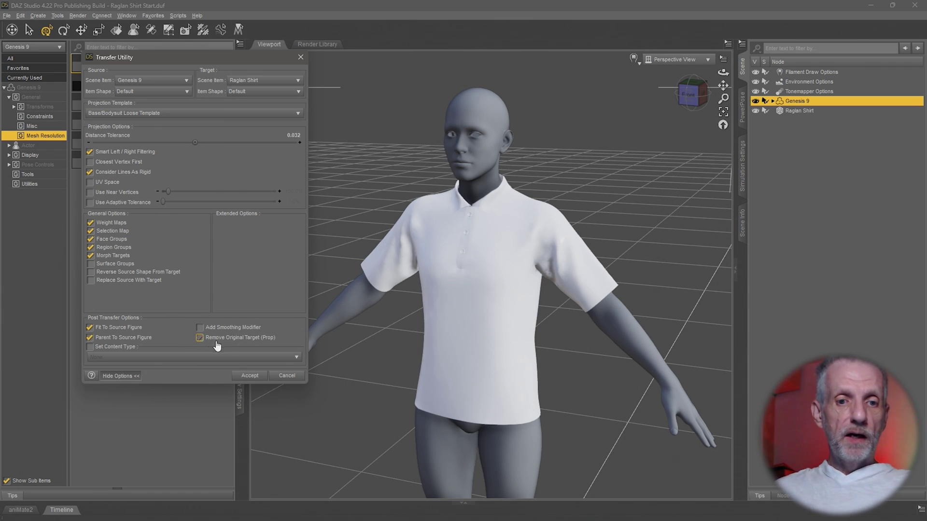
- Disable Remove Original Target (Prop) and run the transfer from Genesis 9 to the shirt
click(200, 337)
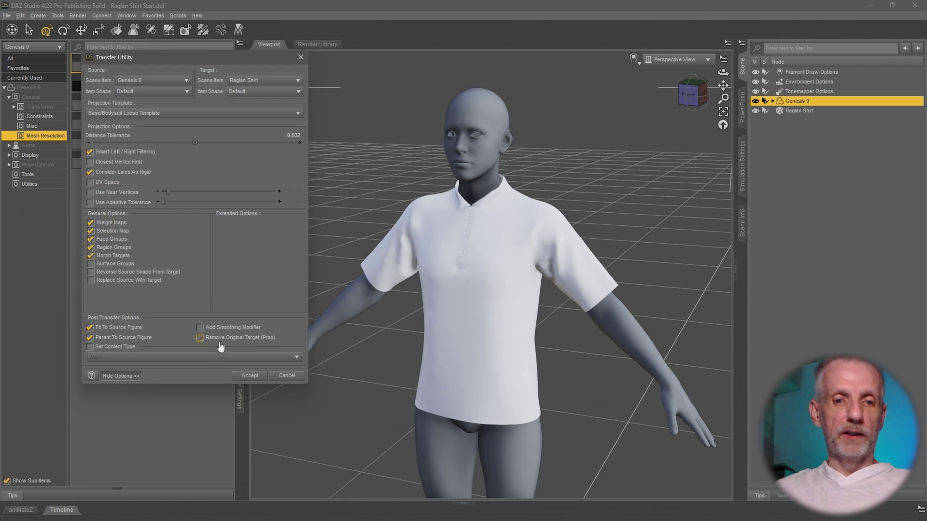
click(199, 339)
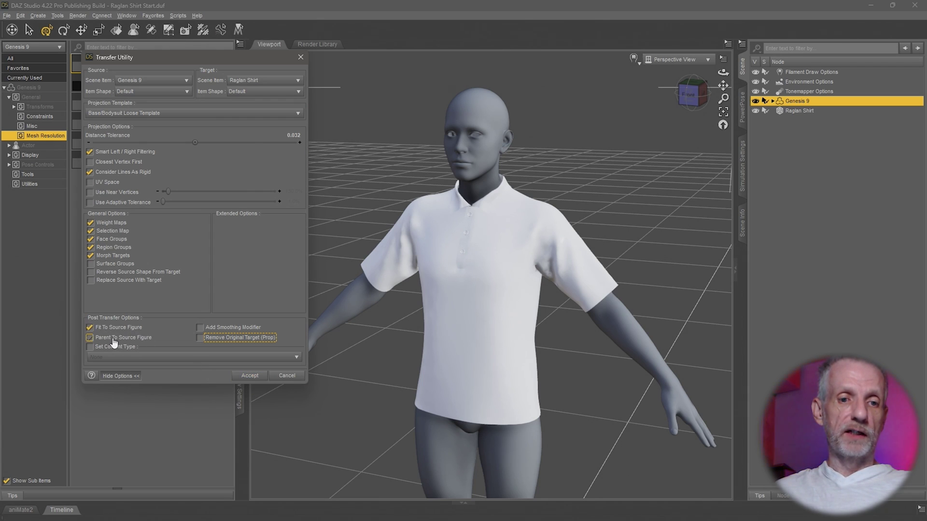
click(250, 376)
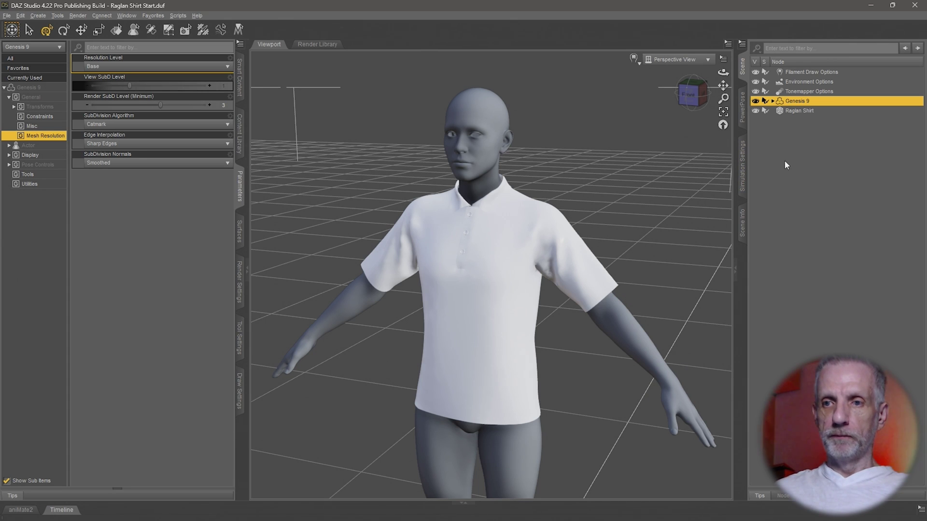
- Hide the original Raglan Shirt prop, toggling its visibility to compare it with the converted shirt
click(813, 112)
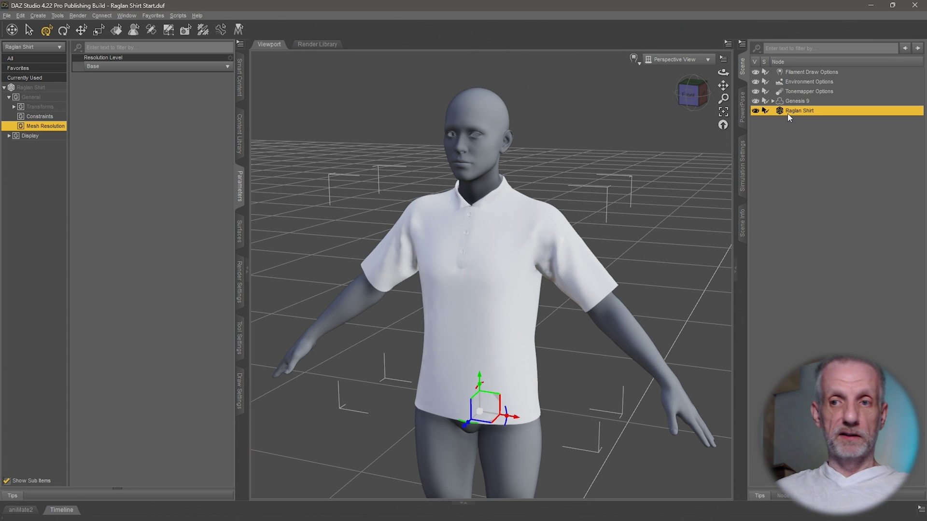
click(755, 111)
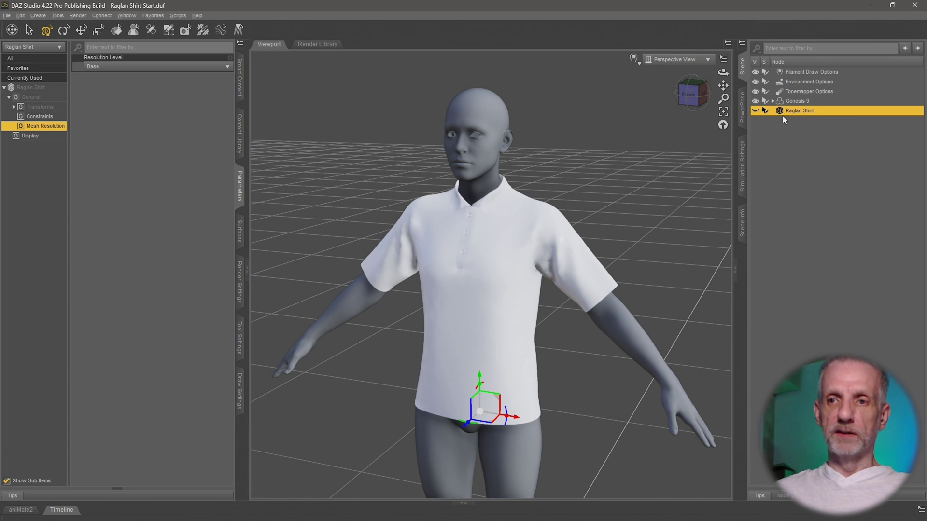
click(756, 113)
click(756, 113)
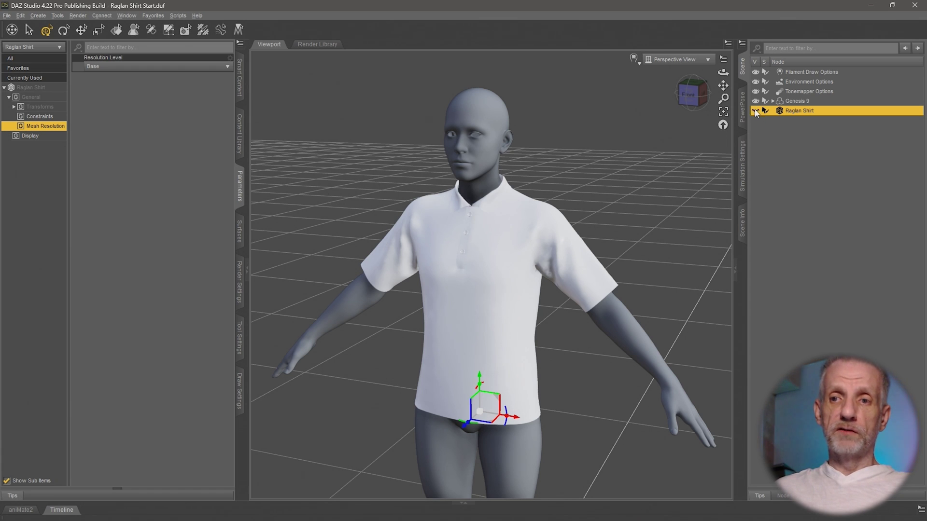
mouse_move(629, 252)
ctrl+alt+mouse_down()
mouse_move(531, 252)
mouse_move(628, 254)
ctrl+alt+mouse_up()
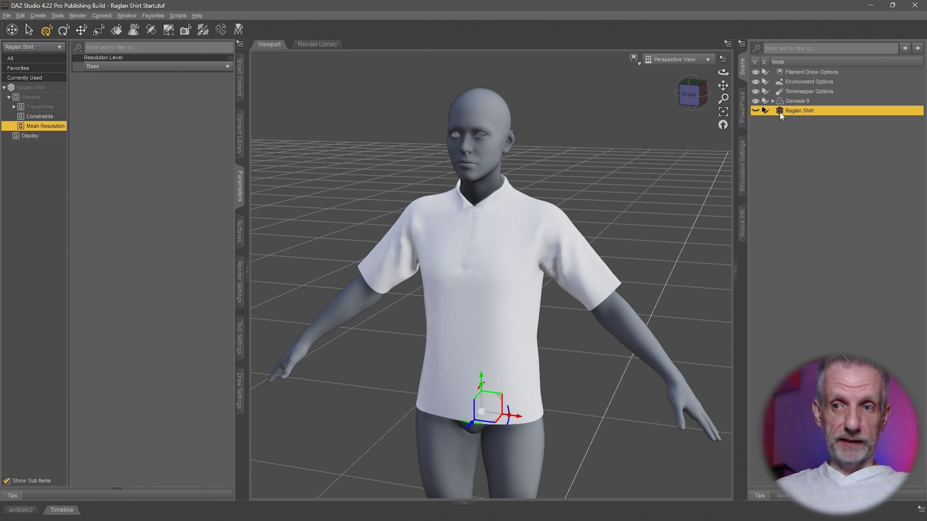
- Expand Genesis 9 in the scene hierarchy, collapse its Hip bones, and select the fitted Raglan Shirt parented to the figure
click(773, 101)
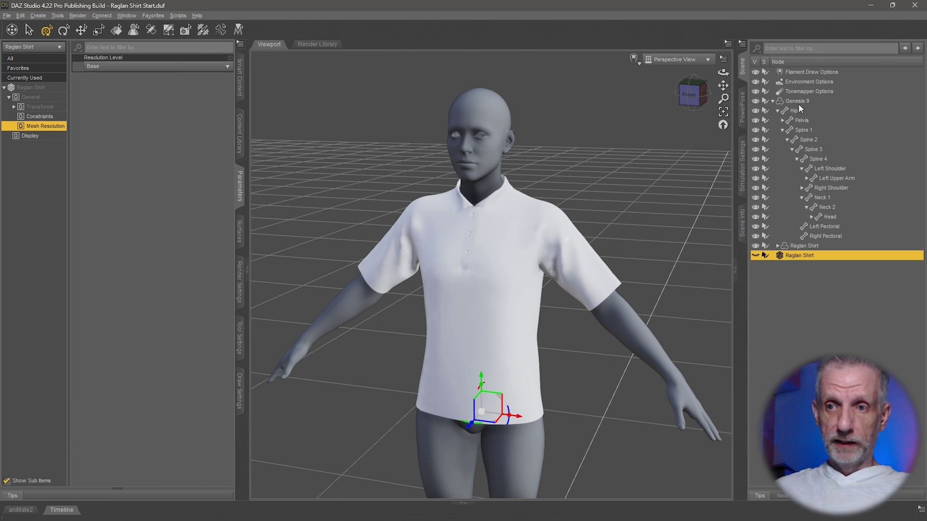
click(778, 110)
click(801, 120)
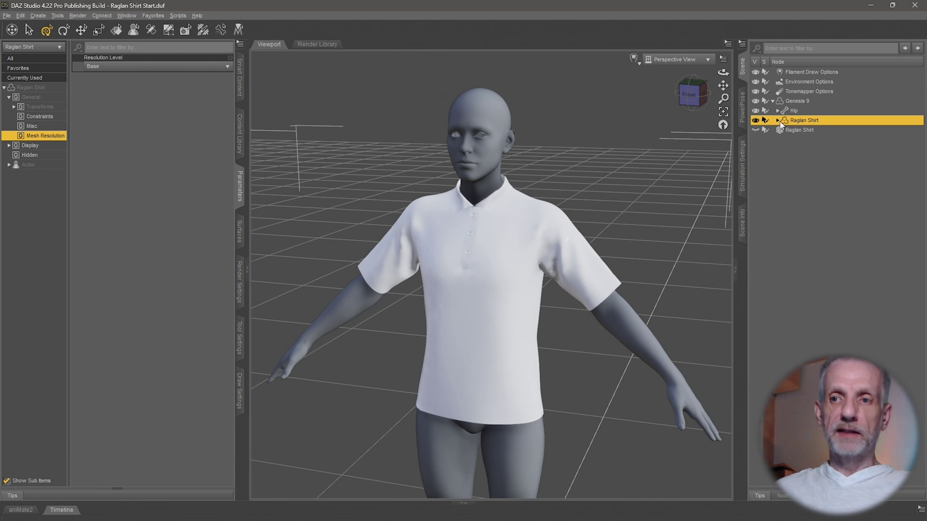
click(777, 121)
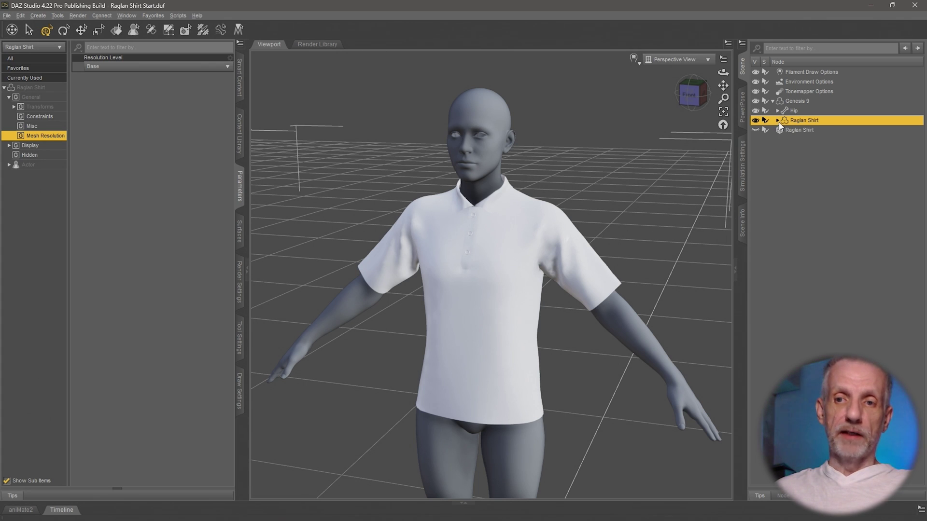
middle_drag(546, 384, 528, 313)
scroll(546, 383, up, 2)
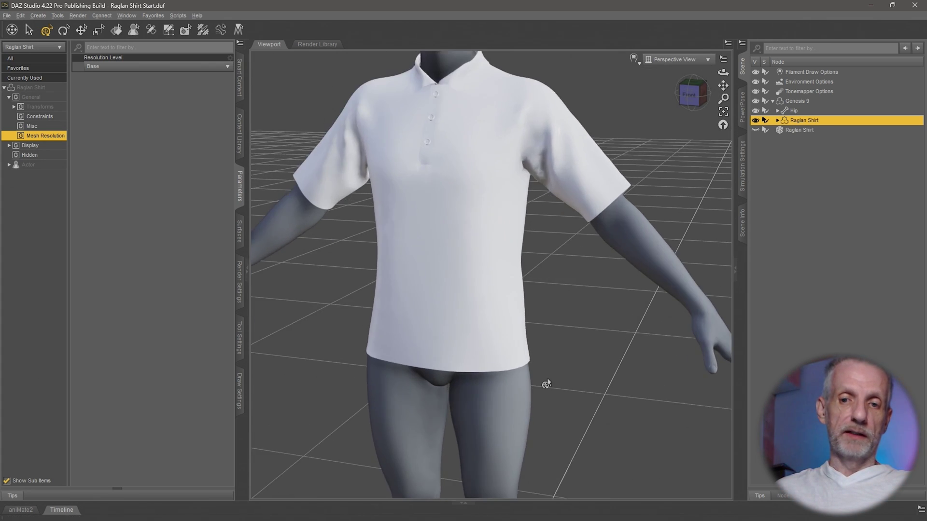
scroll(546, 383, down, 6)
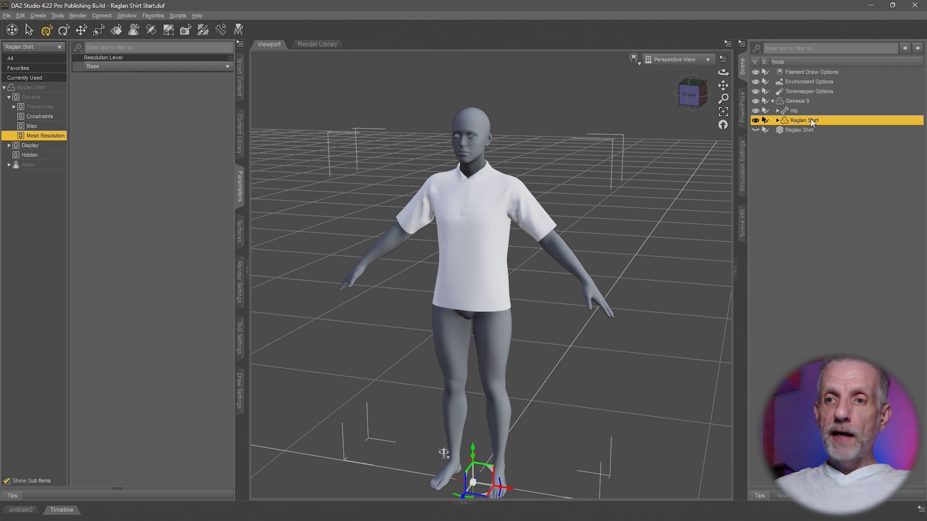
- Select Genesis 9 and pick its left upper arm in PowerPose for posing
click(796, 101)
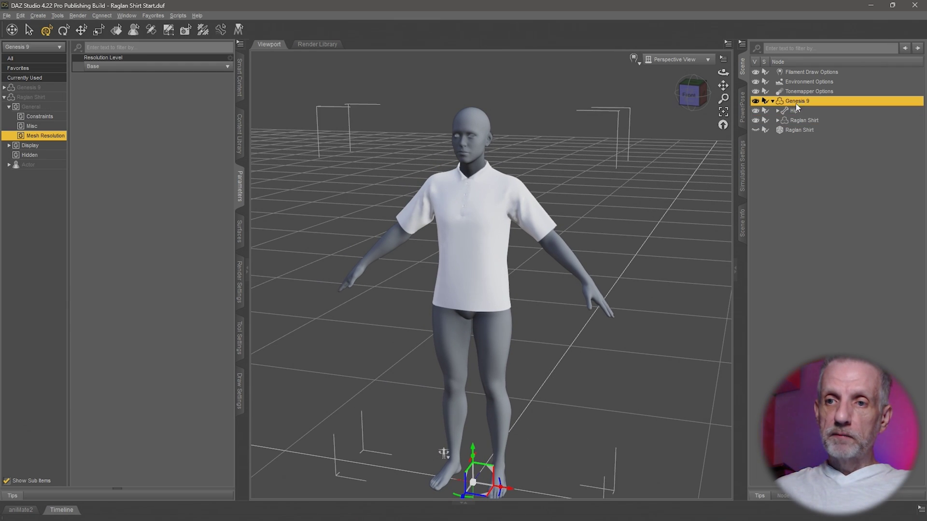
click(742, 108)
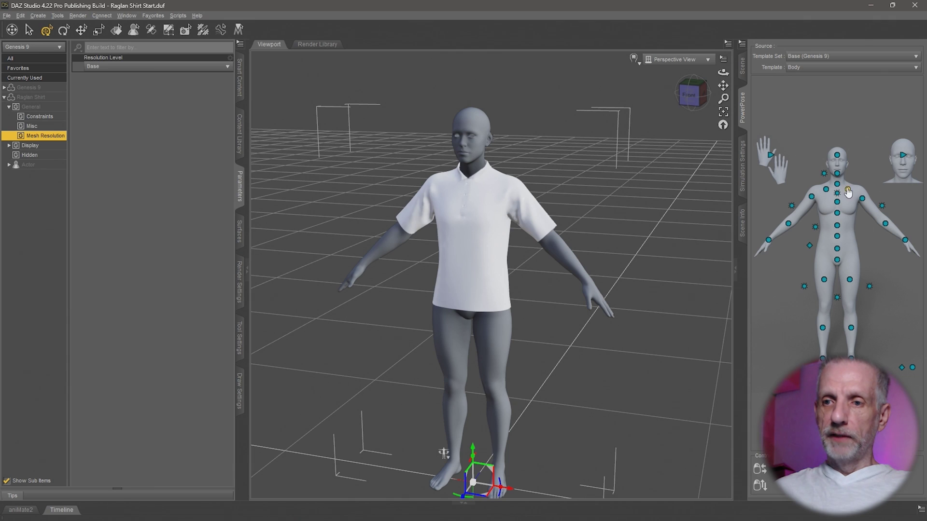
click(862, 199)
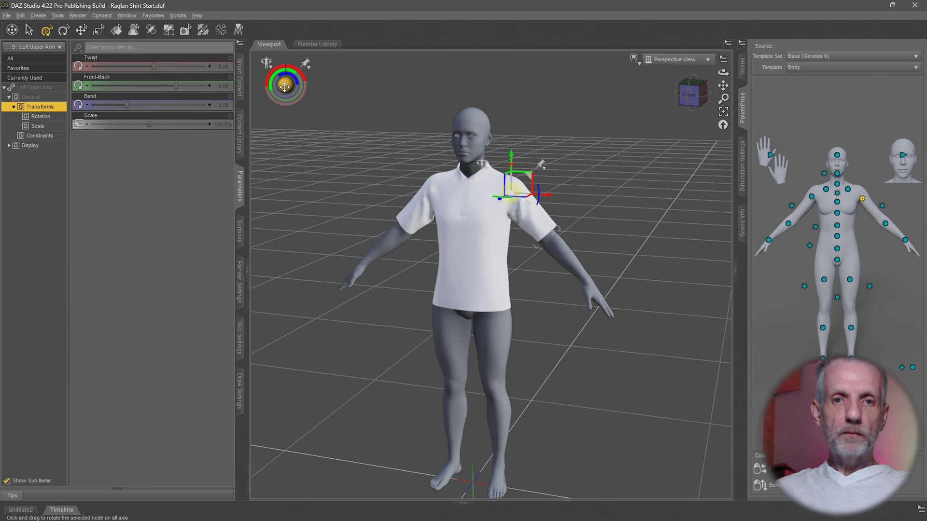
- Raise Genesis 9's left upper arm to a bend of 90 to test how the shirt sleeve follows
drag(510, 194, 512, 190)
key(ctrl+z)
scroll(412, 216, up, 2)
scroll(412, 216, up, 2)
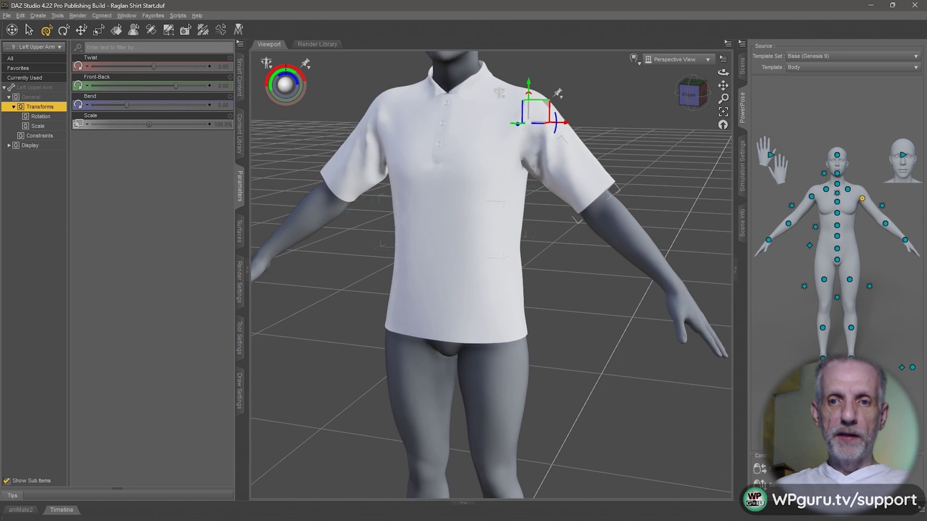
middle_drag(412, 216, 408, 364)
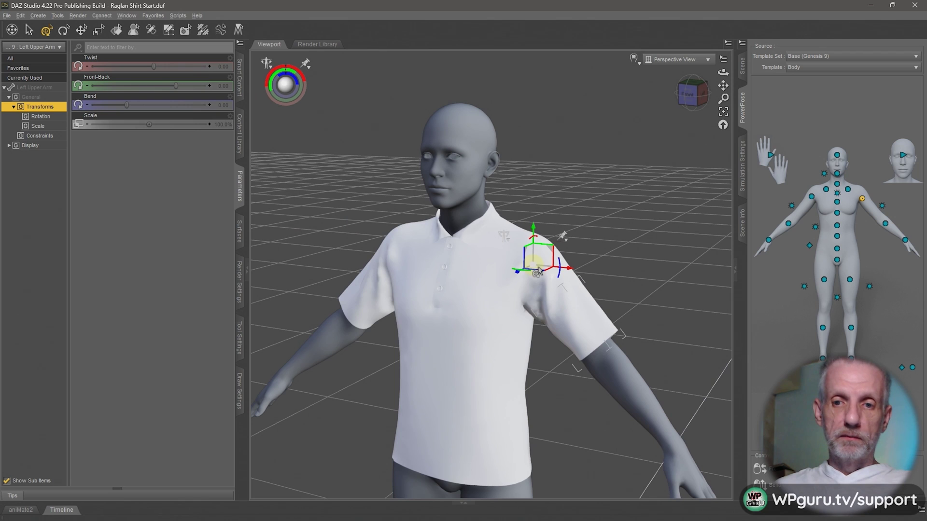
drag(557, 280, 562, 260)
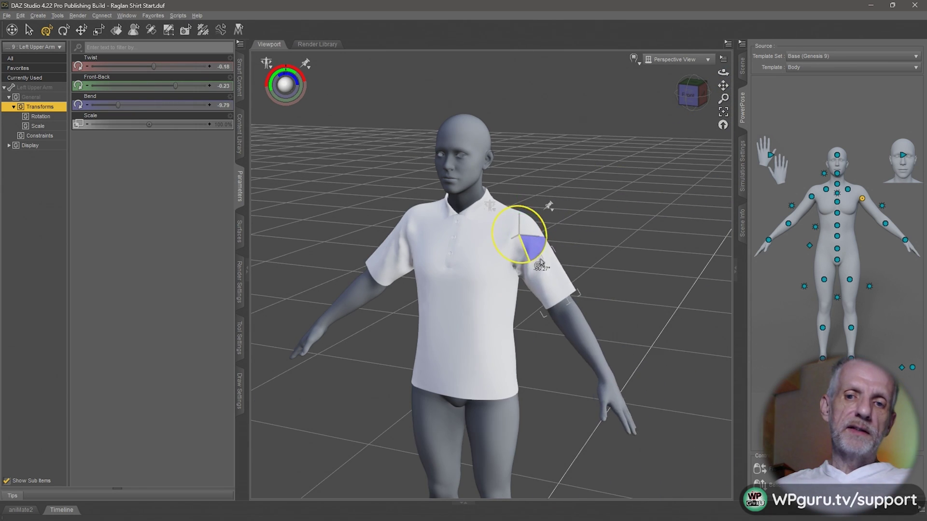
mouse_move(537, 248)
mouse_down()
mouse_move(536, 236)
mouse_move(541, 260)
mouse_move(553, 244)
mouse_move(548, 265)
mouse_move(550, 237)
mouse_up()
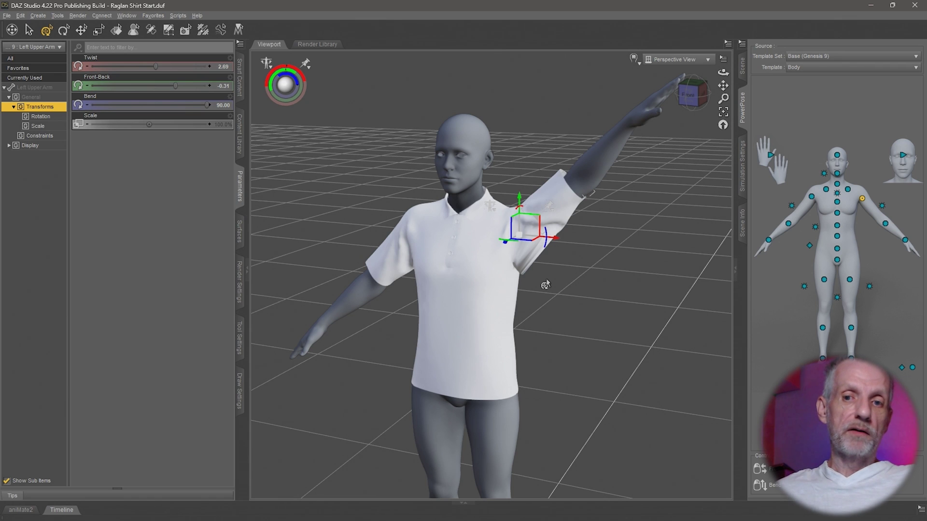
- Inspect the sleeve around the raised arm and undo the left upper arm's rotations
mouse_move(538, 275)
middle_down()
mouse_move(553, 274)
mouse_move(420, 273)
mouse_move(544, 278)
middle_up()
alt+drag(280, 275, 263, 275)
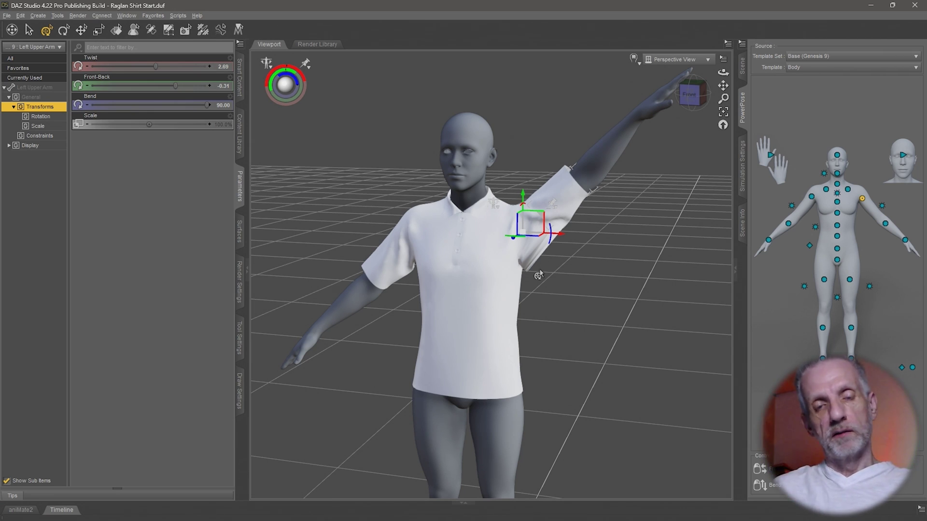
ctrl+alt+drag(506, 291, 554, 313)
key(ctrl+z)
key(ctrl+z)
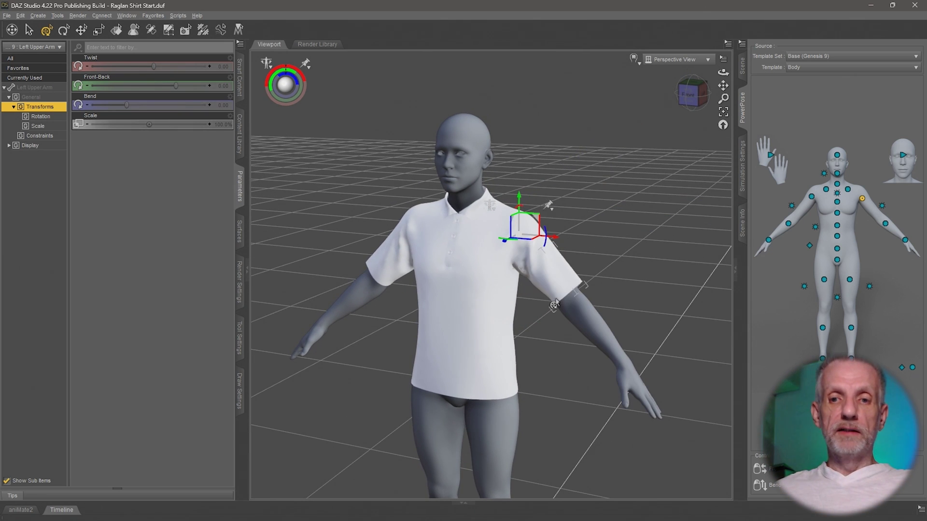
- Bend Genesis 9's spine forward to test how the shirt follows the torso, and undo the pose
ctrl+alt+drag(622, 304, 578, 305)
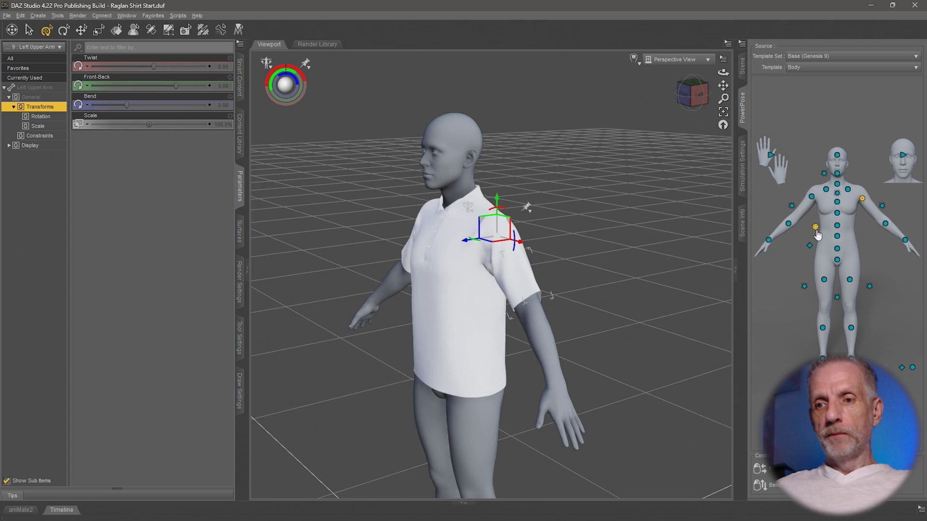
drag(816, 230, 808, 260)
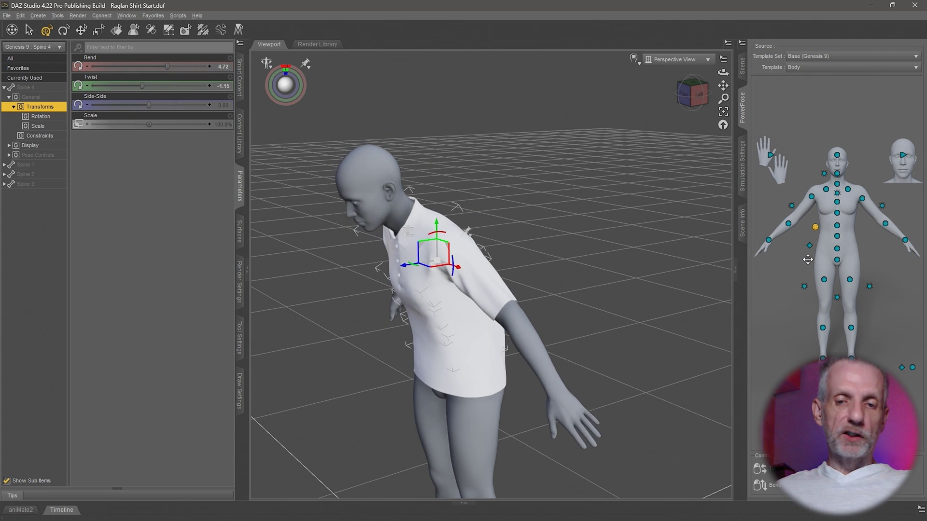
key(ctrl+z)
middle_drag(592, 288, 669, 275)
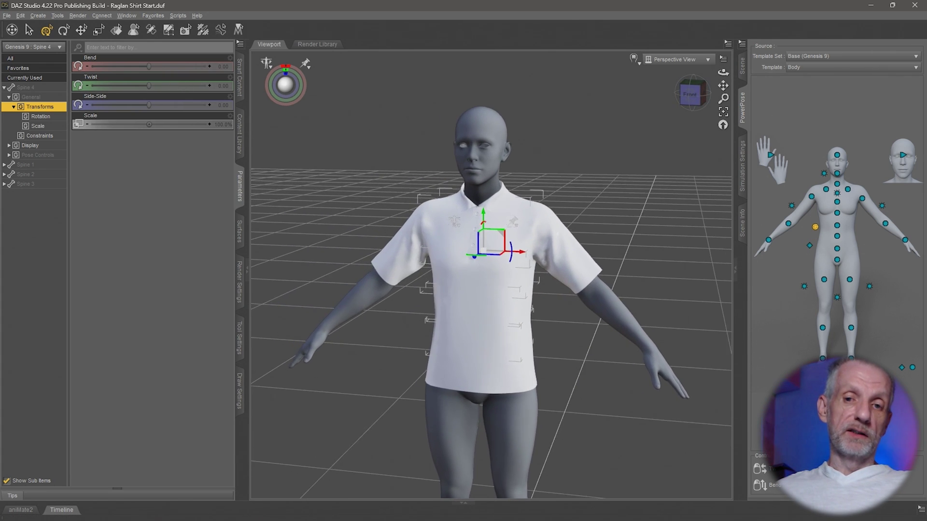
scroll(598, 276, down, 2)
scroll(598, 276, up, 3)
middle_drag(580, 261, 599, 275)
scroll(598, 275, up, 1)
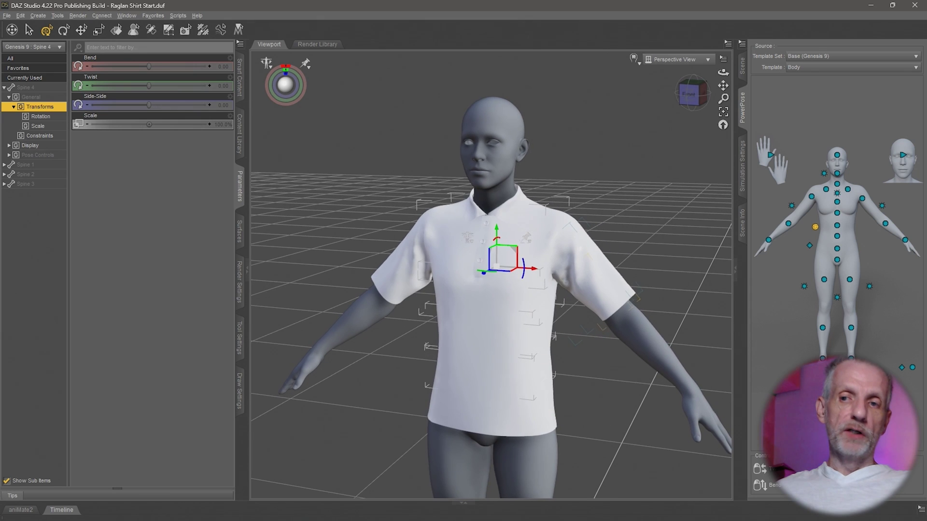
- Collapse Genesis 9's Hip bones in the scene hierarchy and select the fitted Raglan Shirt parented to the figure
click(742, 66)
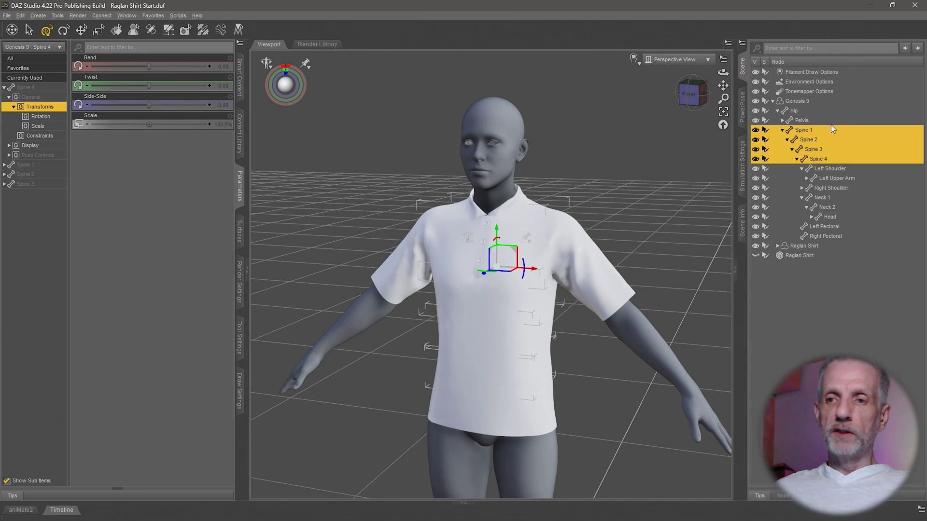
click(778, 101)
click(773, 101)
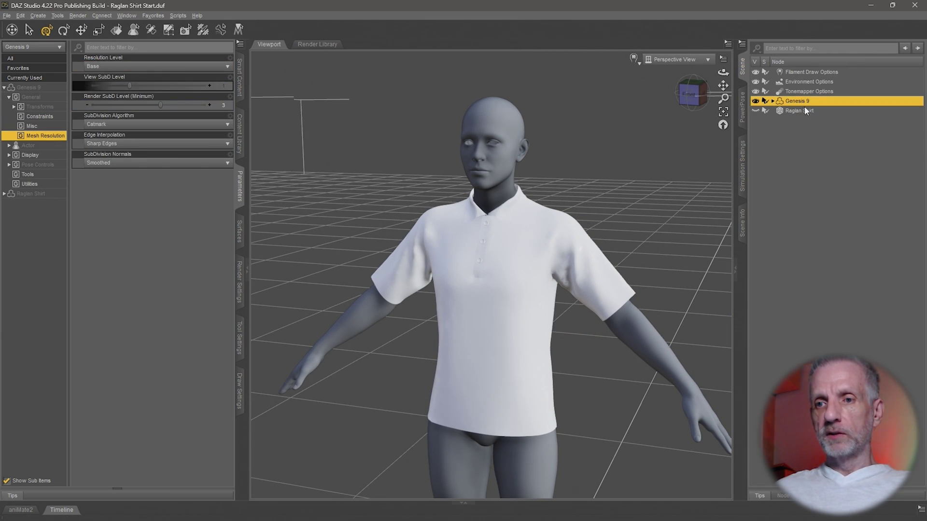
click(773, 101)
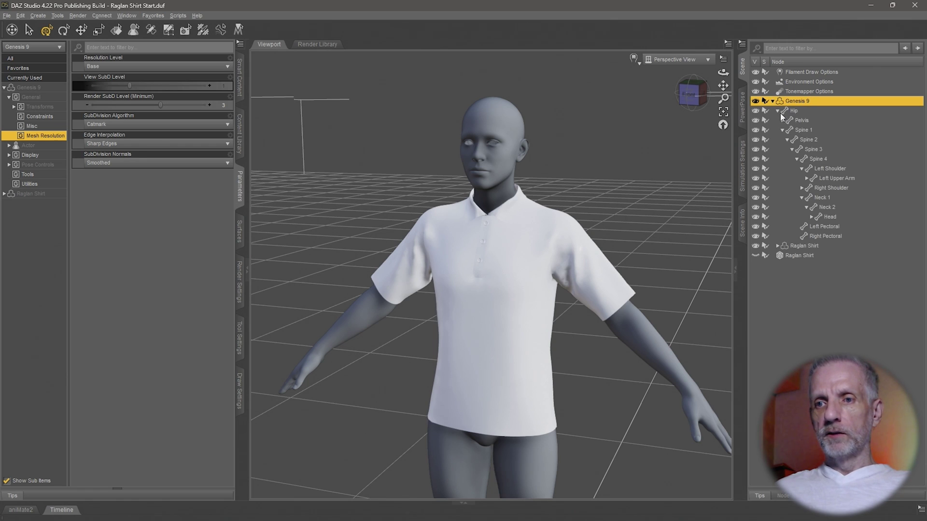
click(778, 111)
click(804, 120)
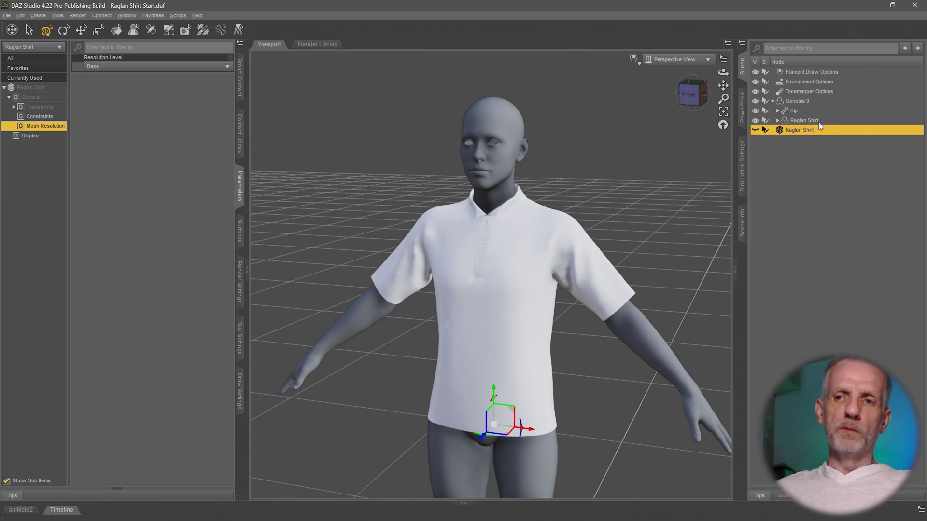
click(812, 123)
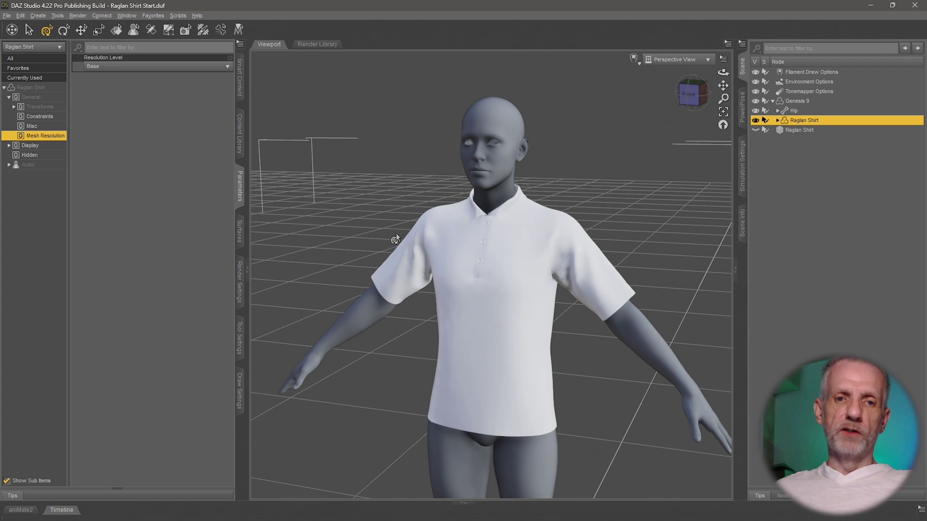
- Show the fitted Raglan Shirt's surfaces and go through its zipper, collar, material and sleeve zones one by one
click(238, 227)
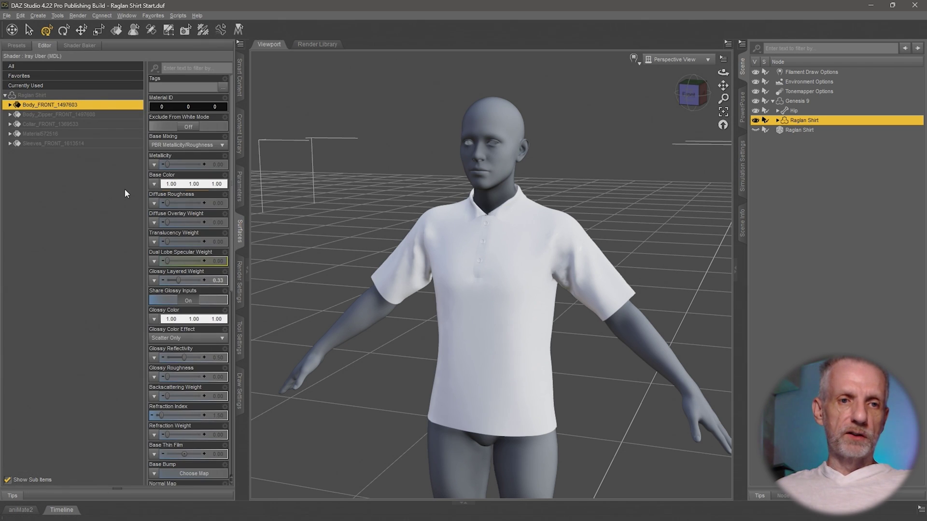
click(72, 115)
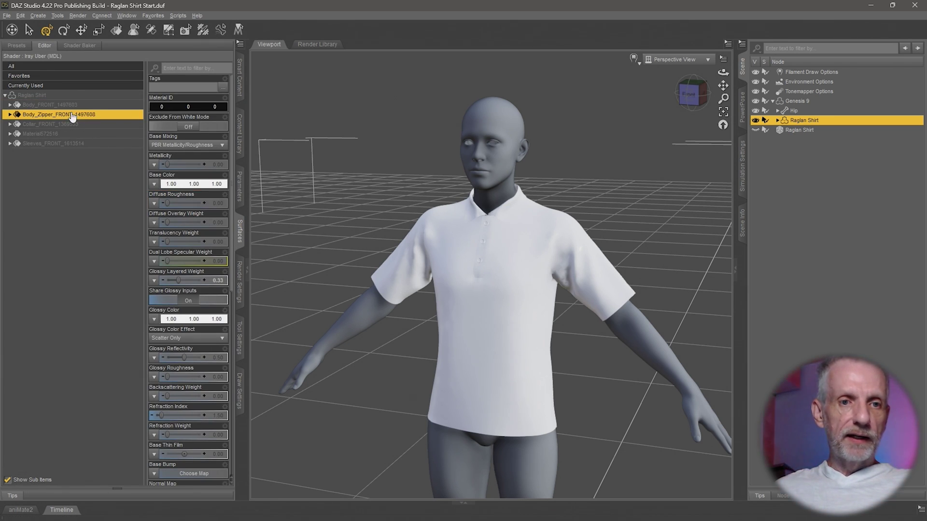
click(81, 125)
click(84, 134)
click(87, 144)
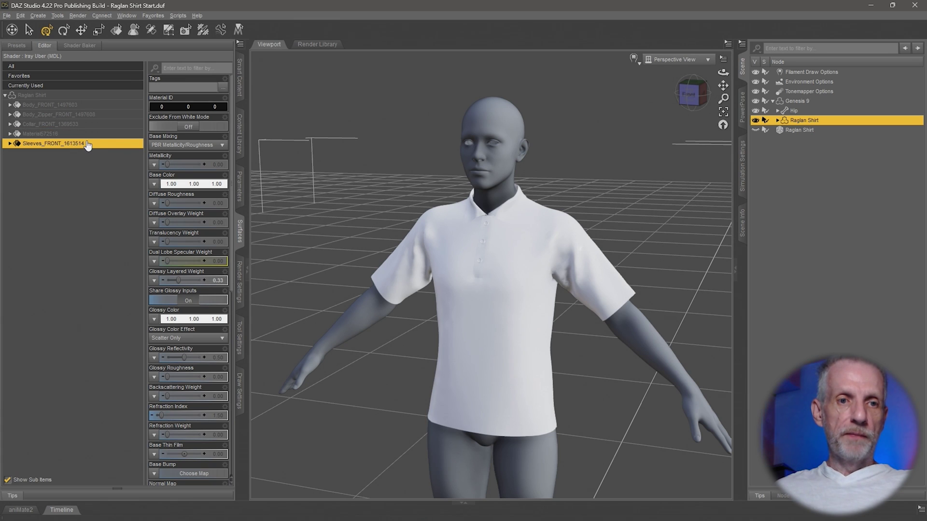
- Set the Base Color of the shirt's Body_FRONT_1497603 surface to green, 0.14, 1.00, 0.17
click(82, 106)
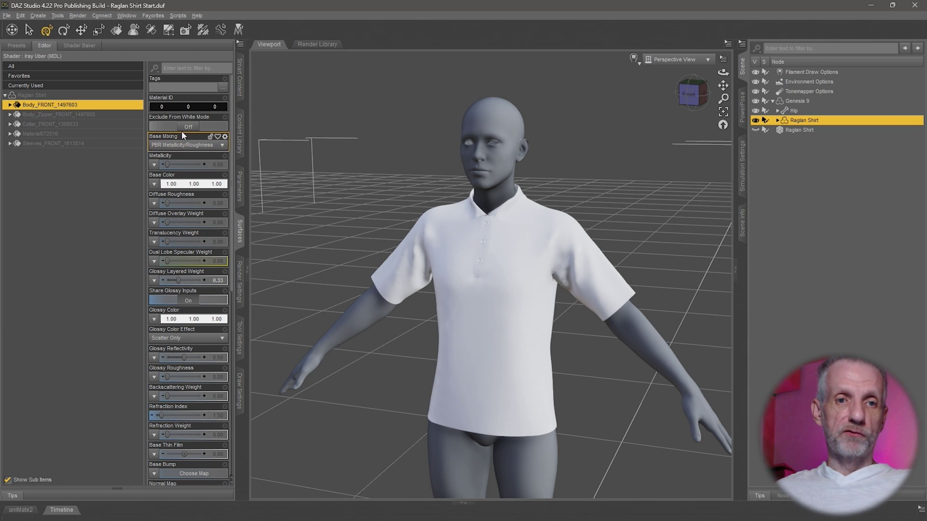
click(179, 184)
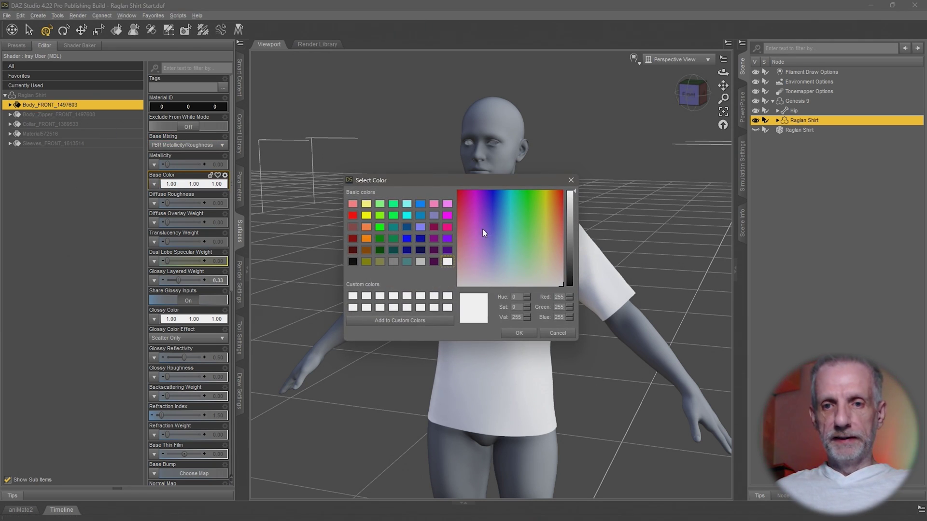
click(525, 228)
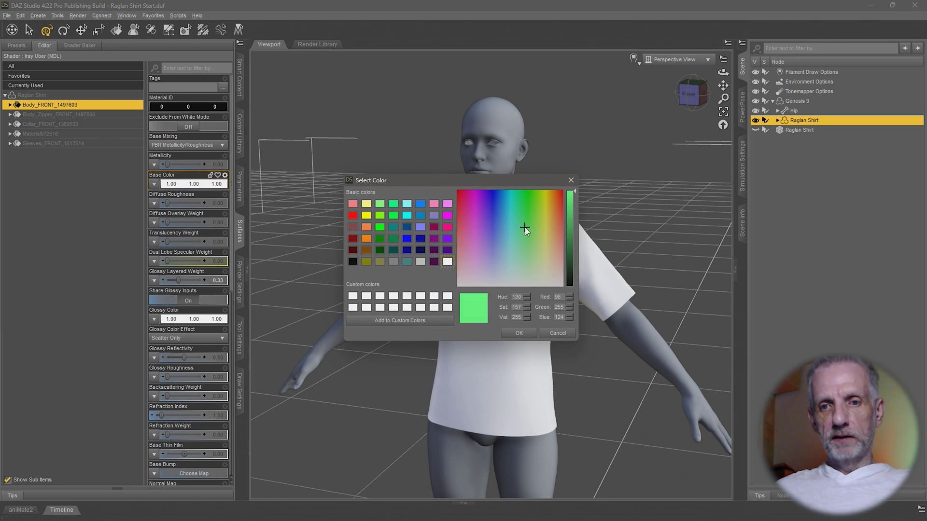
click(519, 334)
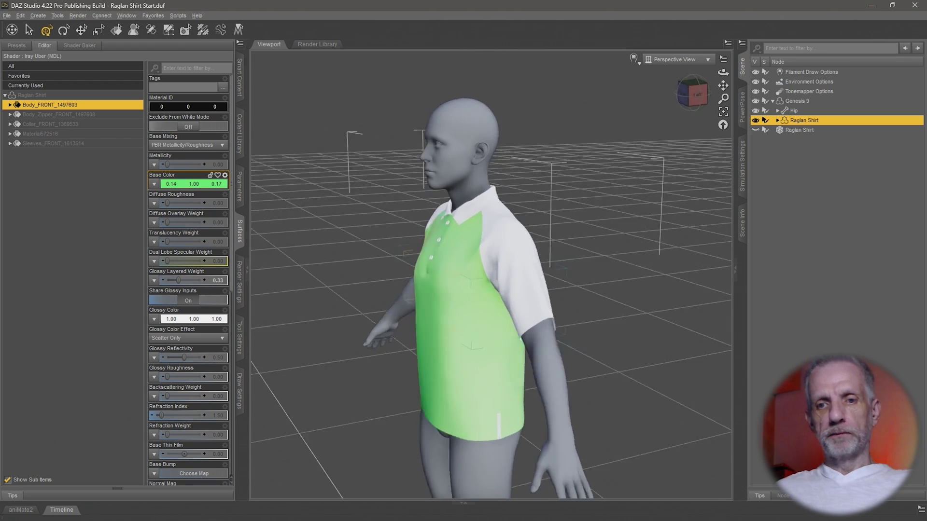
mouse_move(723, 72)
mouse_down()
mouse_move(686, 72)
mouse_move(729, 63)
mouse_move(725, 56)
mouse_move(738, 57)
mouse_move(722, 61)
mouse_move(738, 73)
mouse_up()
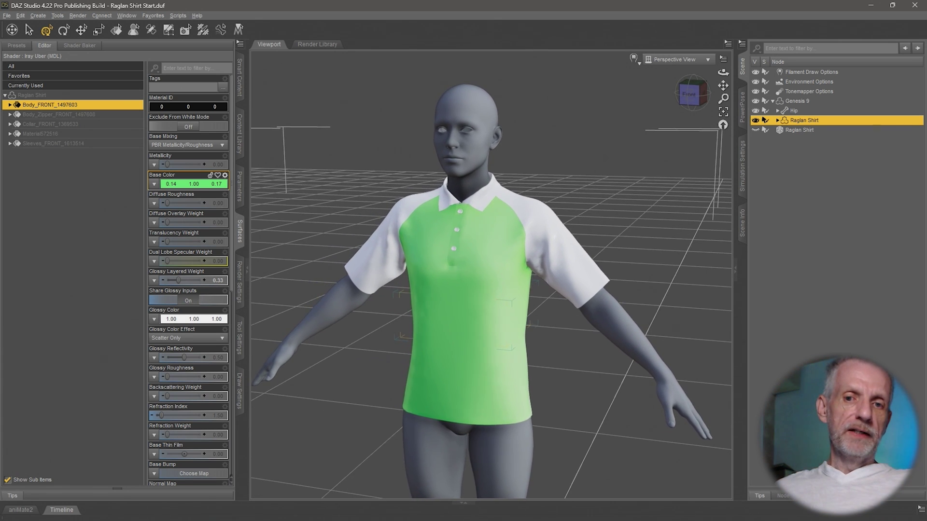
ctrl+alt+right_drag(517, 321, 539, 321)
scroll(517, 321, up, 1)
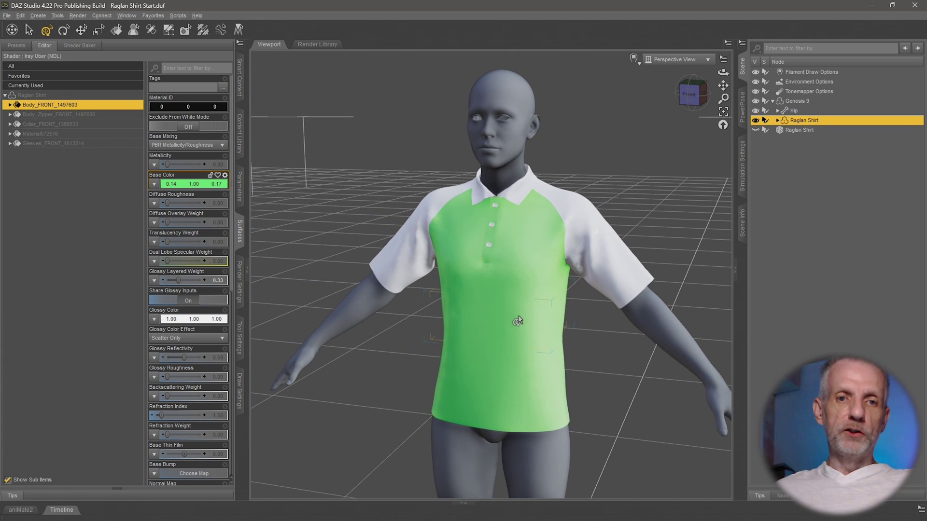
- Set the Base Color of the shirt's Body_Zipper_FRONT_1497608 surface to blue, 0.089, 0.26, 1.00
click(100, 115)
click(188, 184)
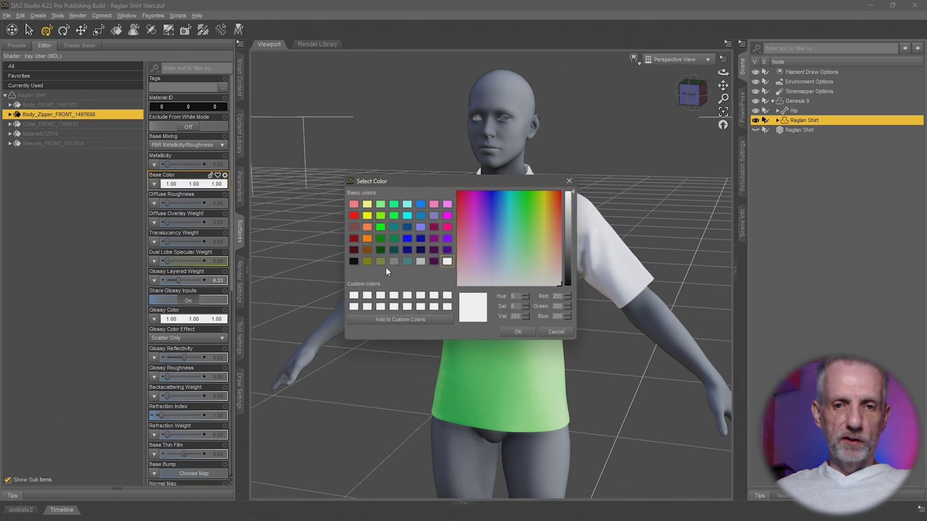
drag(521, 232, 499, 224)
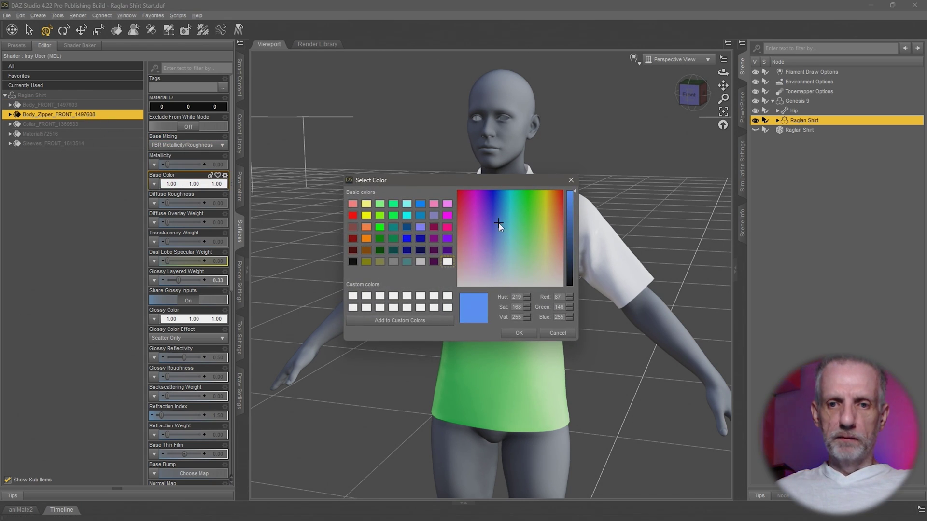
click(519, 333)
- Examine the shirt from the side and up close to see which areas the zipper surface covers
middle_drag(558, 300, 481, 297)
scroll(558, 300, down, 2)
scroll(557, 300, up, 8)
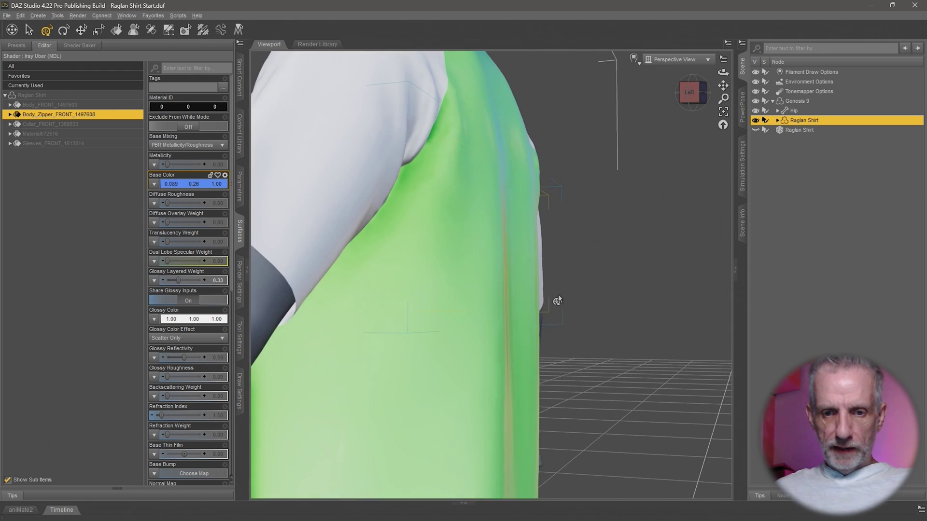
middle_drag(558, 300, 579, 121)
middle_drag(482, 280, 502, 429)
scroll(546, 304, up, 3)
scroll(546, 304, down, 7)
middle_drag(502, 327, 538, 326)
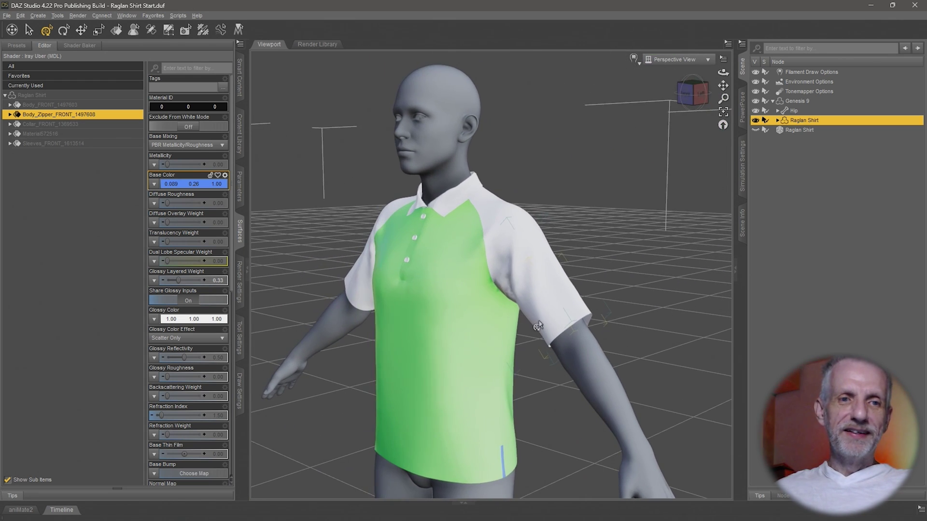
- Set the Base Color of the shirt's Collar_FRONT_1369533 surface to purple, 0.31, 0.074, 1.00
click(63, 125)
click(207, 187)
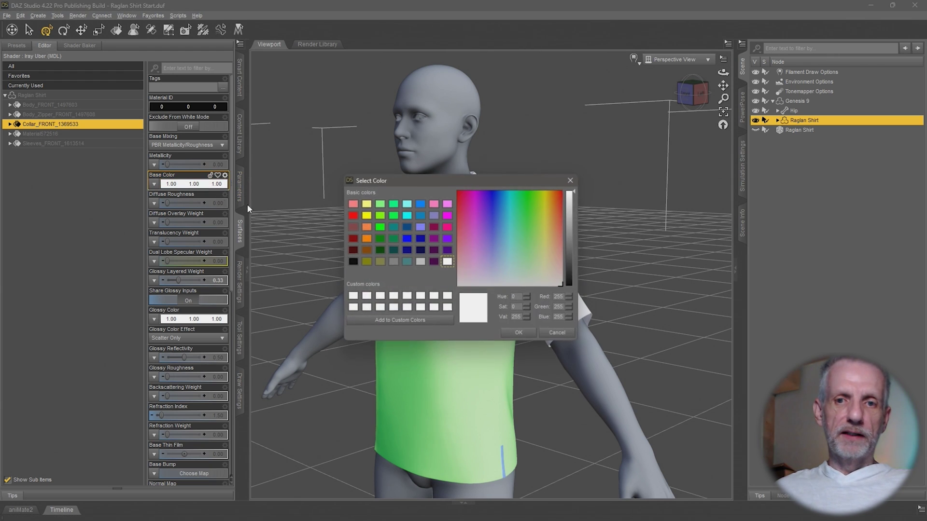
click(492, 220)
click(485, 219)
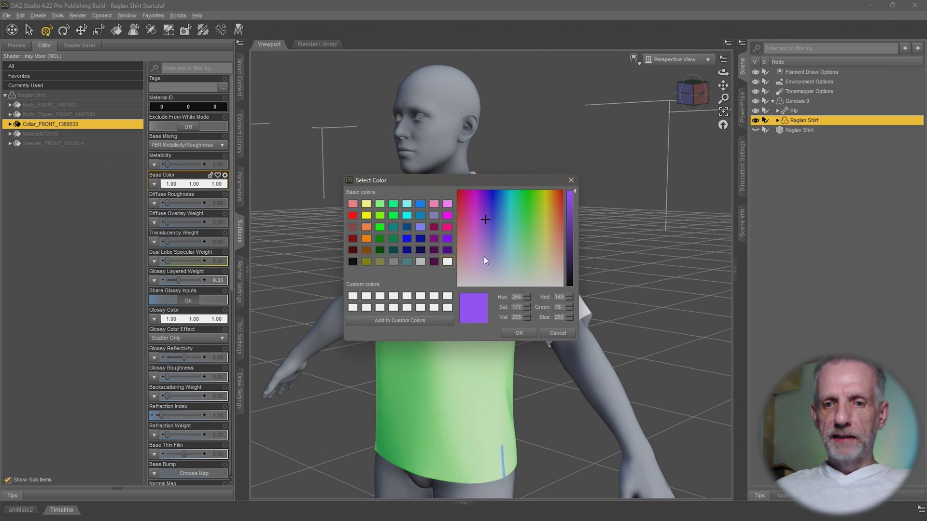
click(517, 337)
mouse_move(438, 310)
middle_down()
mouse_move(502, 313)
mouse_move(497, 326)
mouse_move(353, 302)
mouse_move(434, 299)
middle_up()
scroll(433, 298, up, 4)
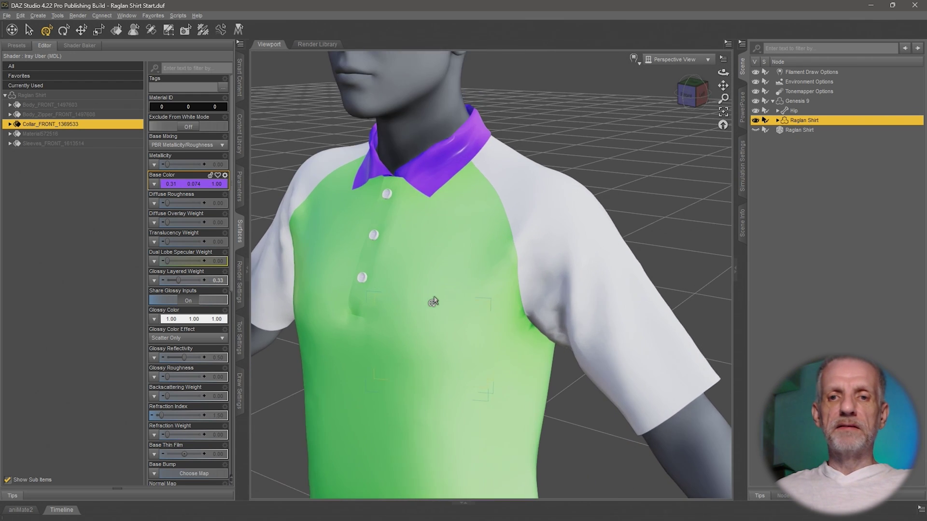
scroll(433, 302, down, 6)
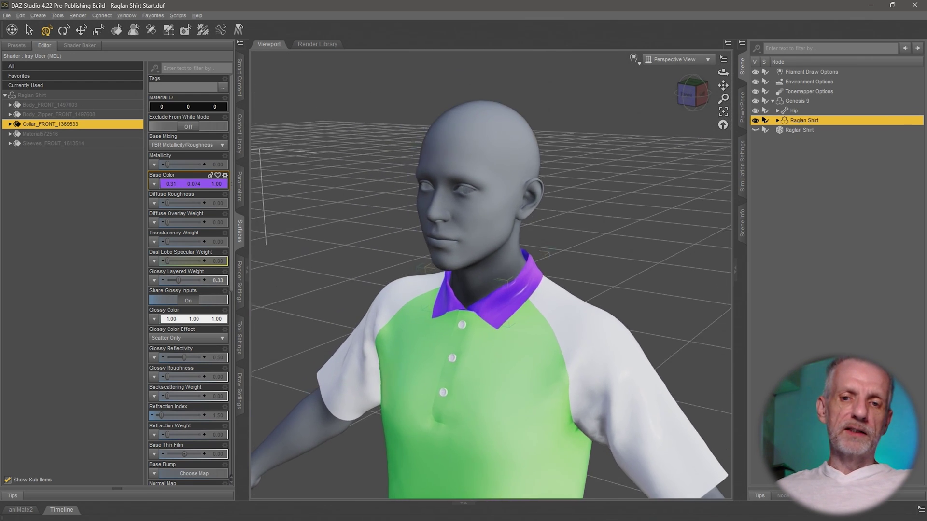
- Switch to Marvelous Designer and display the garment in the 3D window as Textured Surface
middle_drag(433, 301, 459, 292)
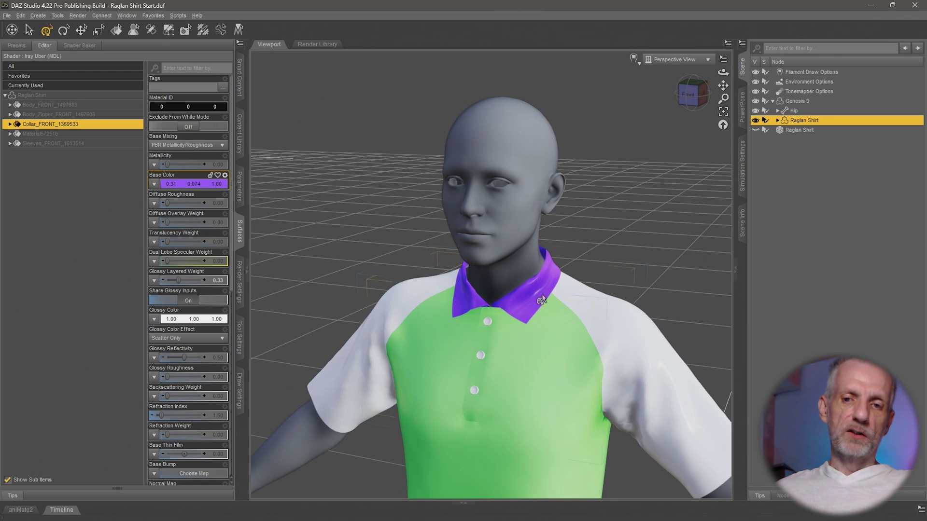
key(alt+Tab)
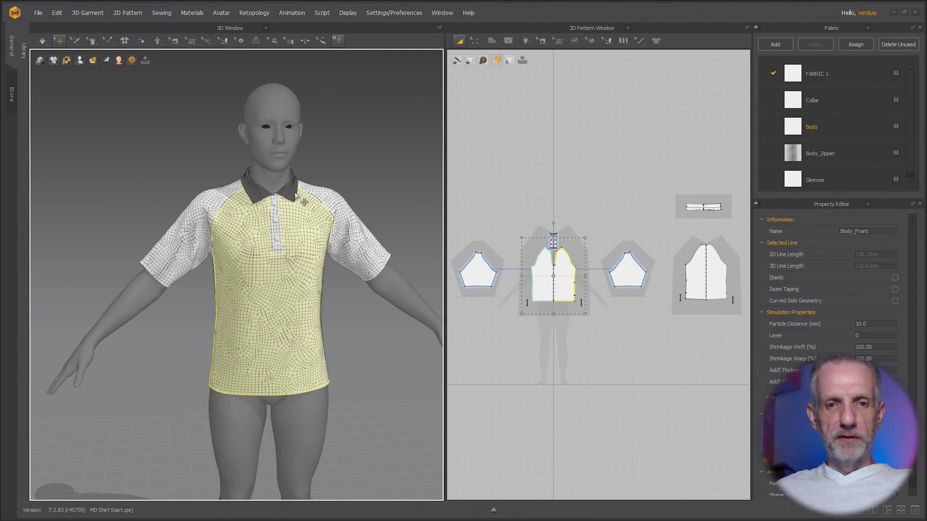
click(92, 60)
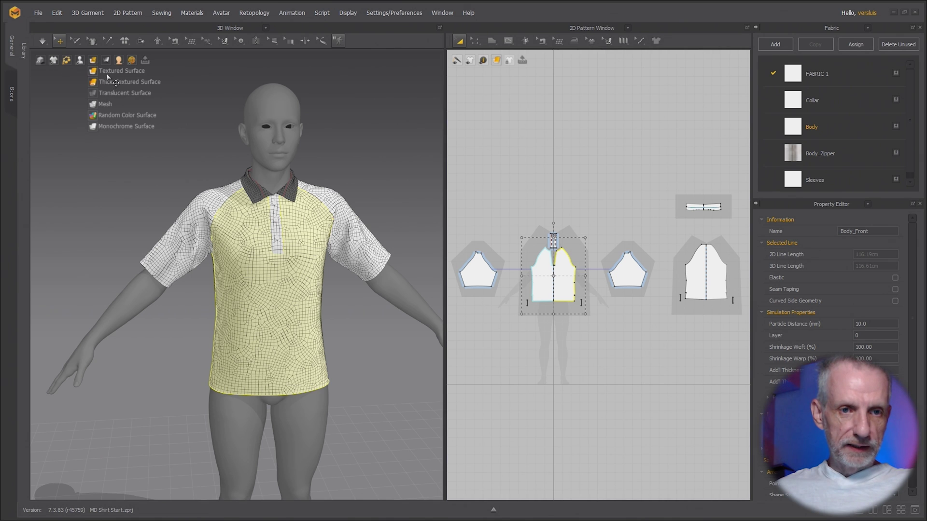
click(110, 72)
- Examine the shirt's front up close, highlighting the sleeve and the collar pattern pieces
right_drag(333, 209, 275, 214)
scroll(275, 214, up, 4)
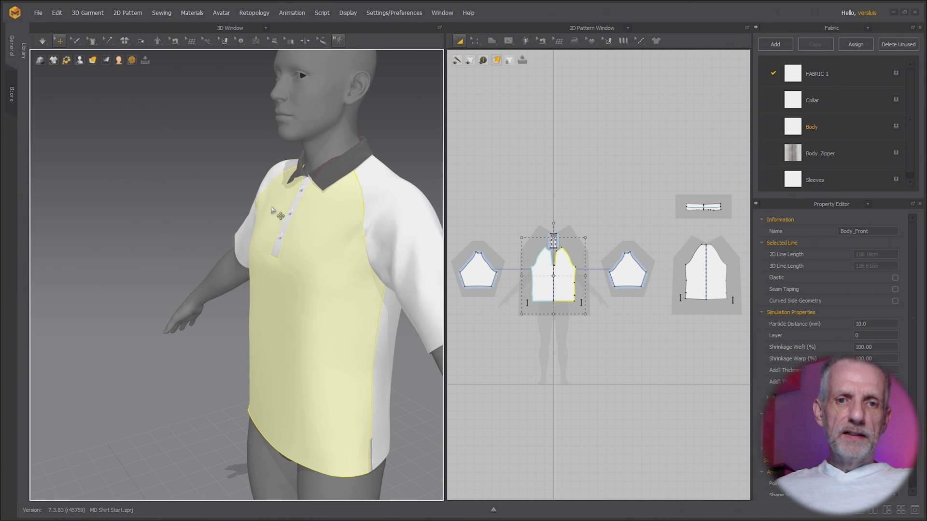
middle_drag(276, 213, 156, 351)
scroll(231, 301, up, 2)
right_drag(193, 317, 213, 299)
scroll(213, 299, down, 3)
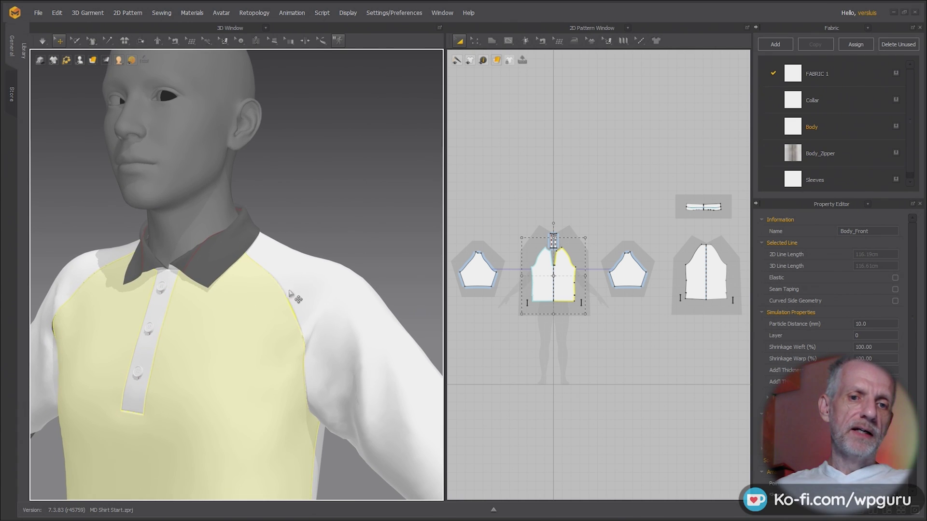
click(302, 294)
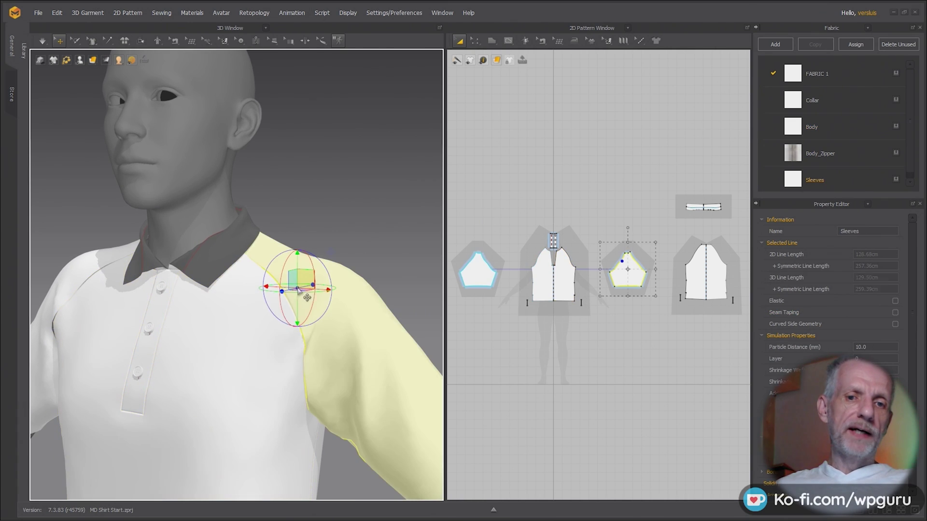
click(234, 256)
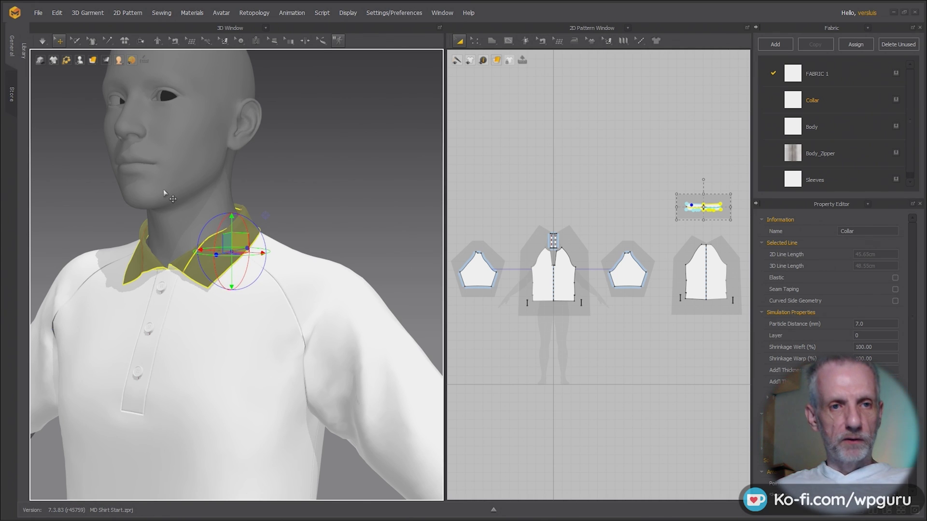
- Simulate the garment, pull the avatar's left collar flap up towards the neck, and stop the simulation
key(q)
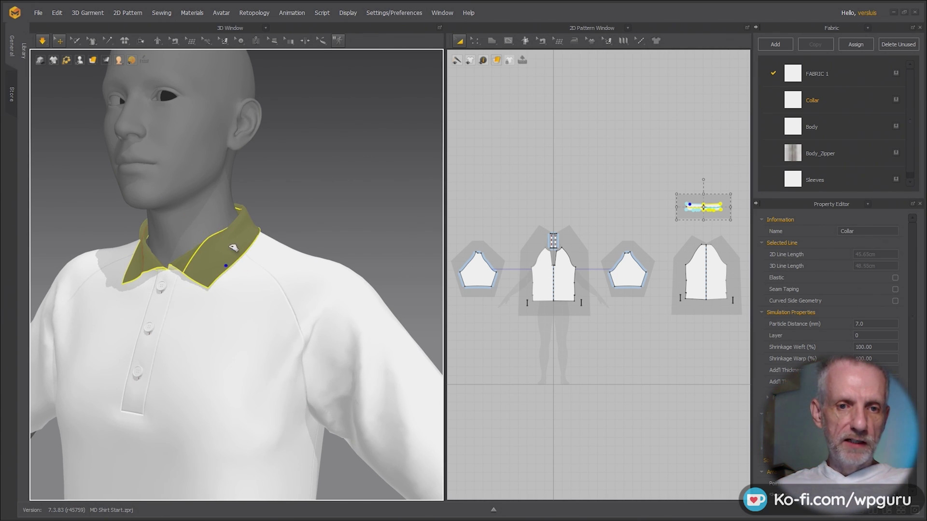
drag(233, 248, 206, 209)
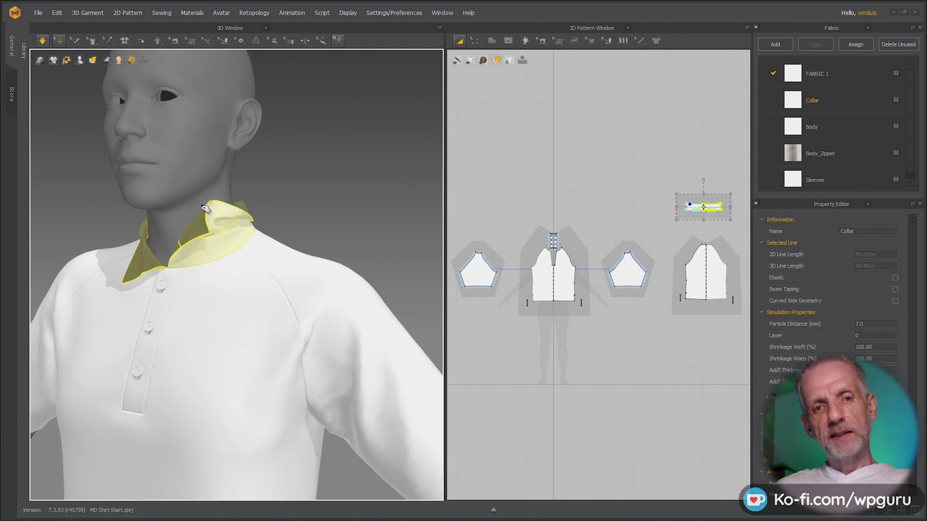
key(space)
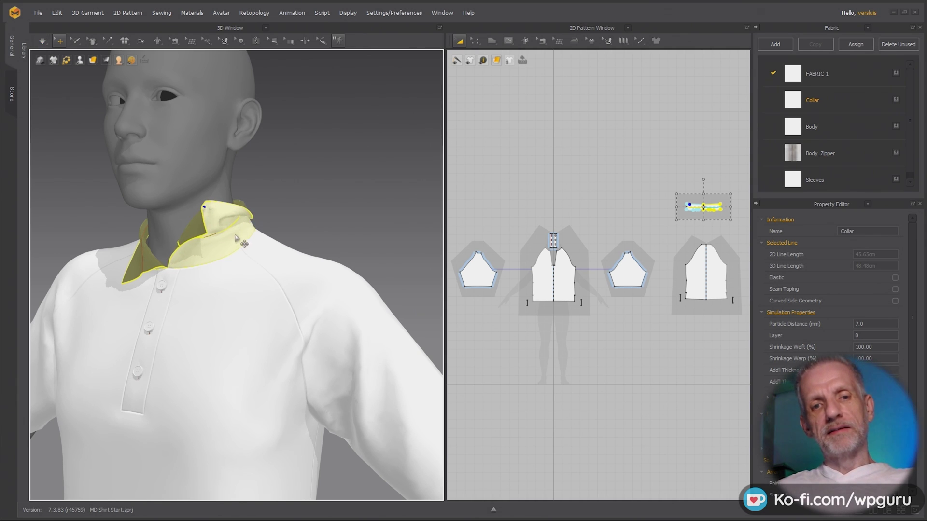
mouse_move(236, 238)
right_down()
mouse_move(225, 225)
mouse_move(234, 235)
right_up()
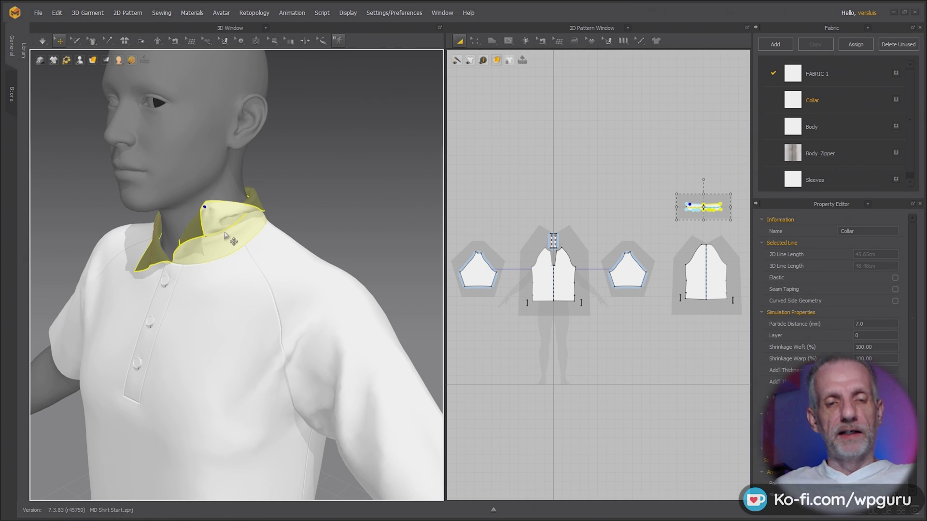
- Resume the simulation and fold the avatar's left collar flap back down over the shirt
key(space)
right_drag(219, 276, 260, 272)
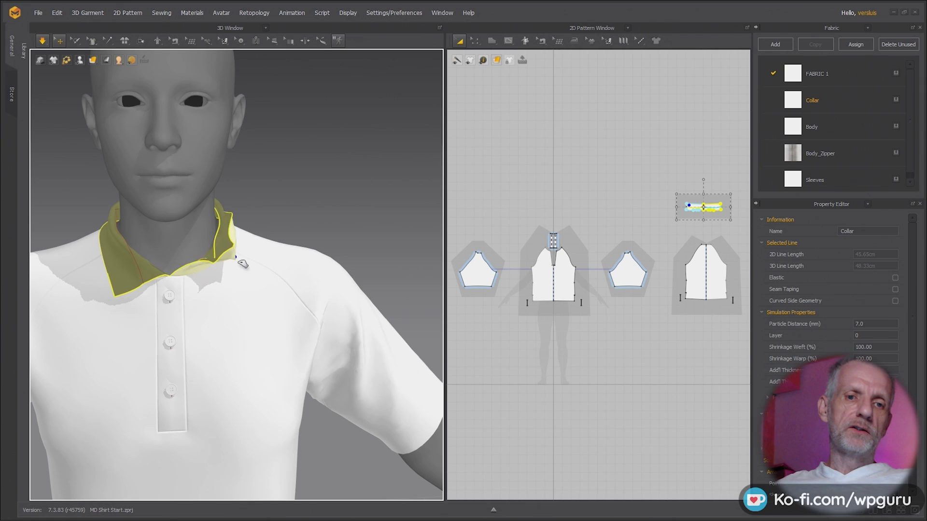
right_drag(248, 269, 218, 261)
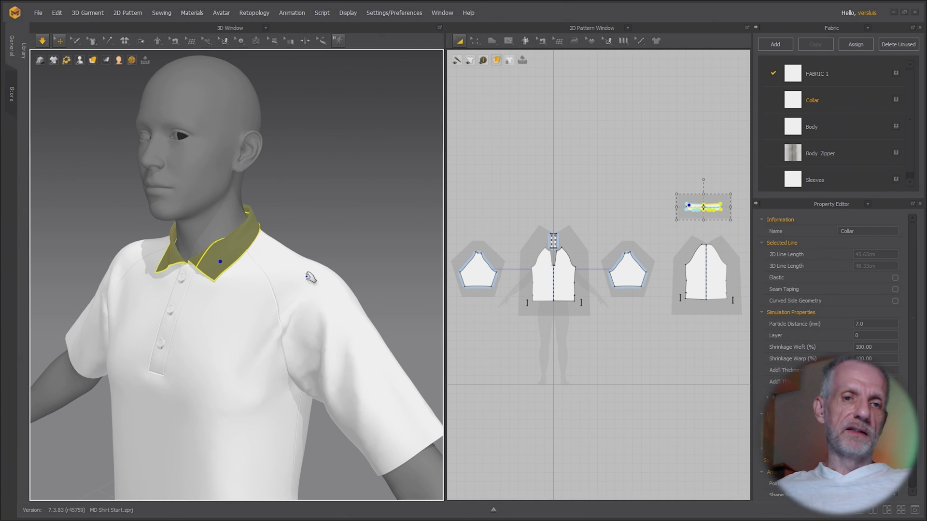
- Switch back to DAZ Studio and set the Base Color of the shirt's Material572516 surface to pink, 1.00, 0.039, 0.53
key(alt+Tab)
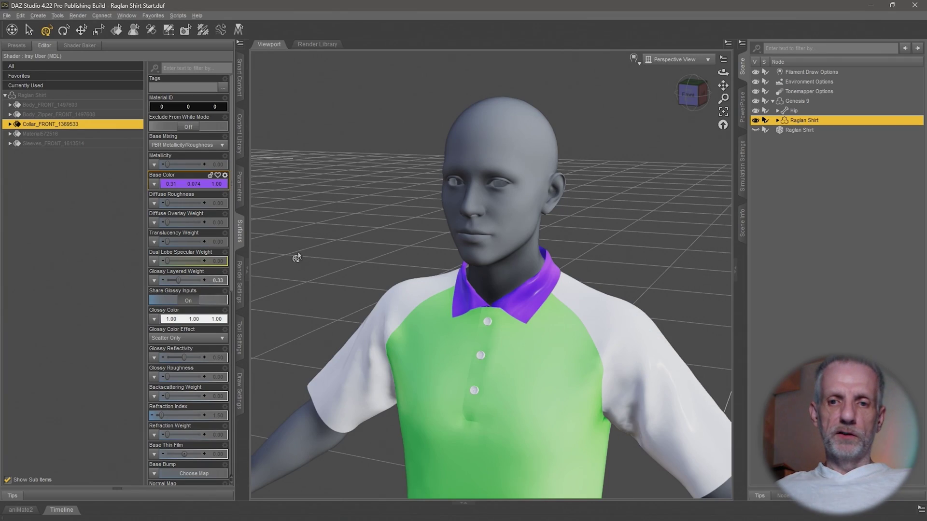
click(90, 137)
click(163, 184)
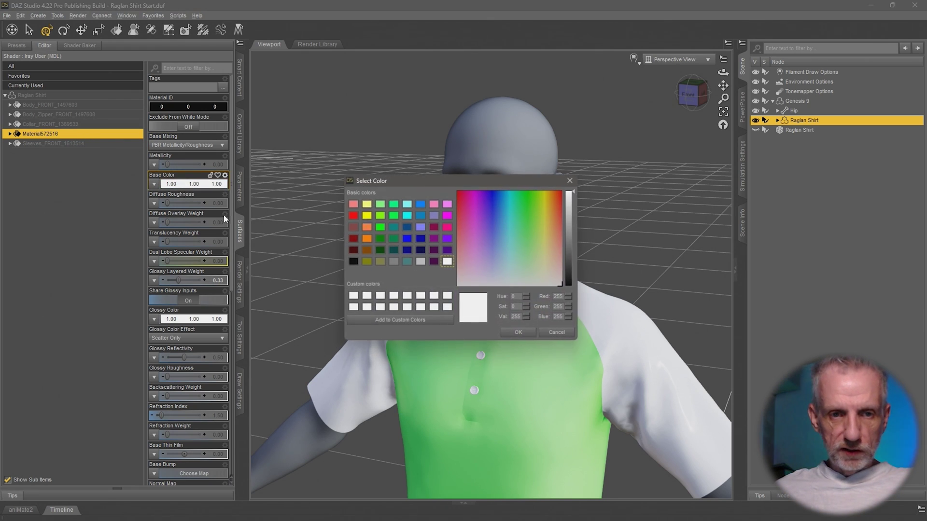
click(477, 218)
click(469, 210)
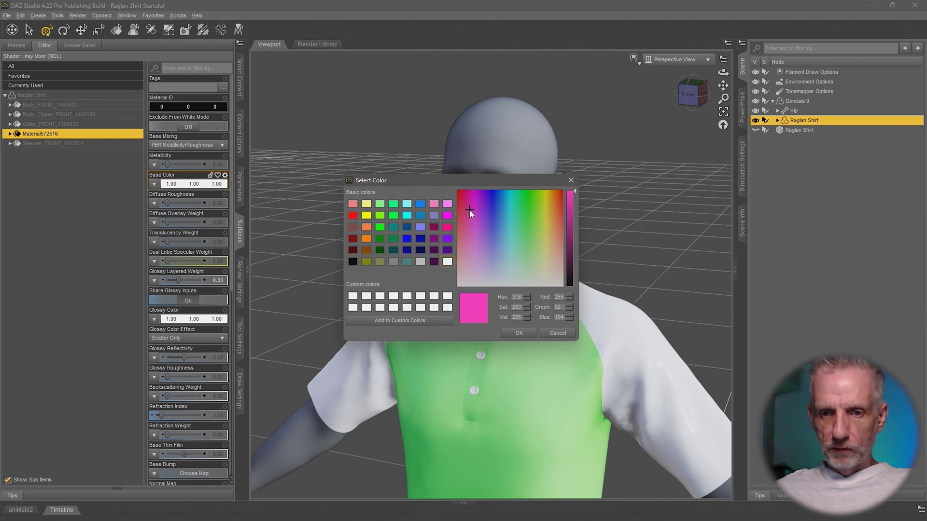
click(519, 333)
scroll(414, 303, up, 5)
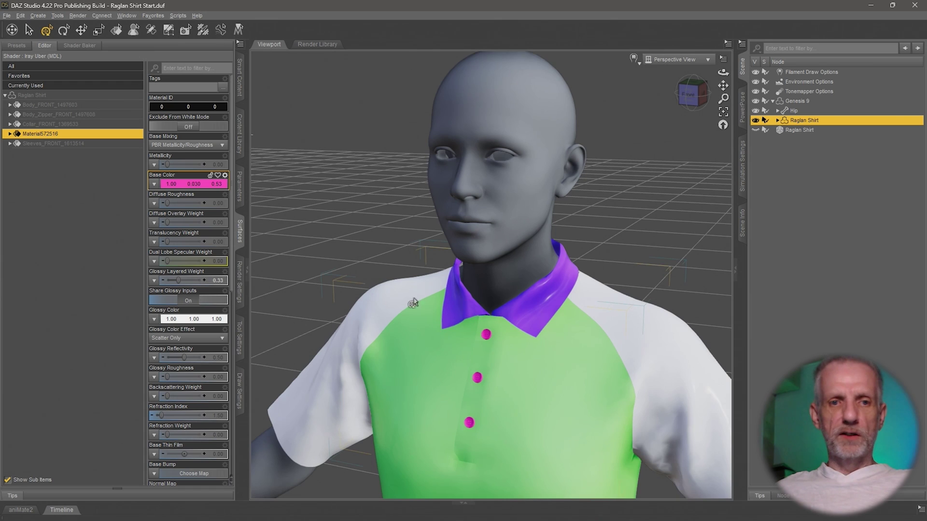
- Set the Base Color of the shirt's Sleeves_FRONT_1613514 surface to yellow-green, 0.74, 1.00, 0.12
click(70, 145)
click(205, 184)
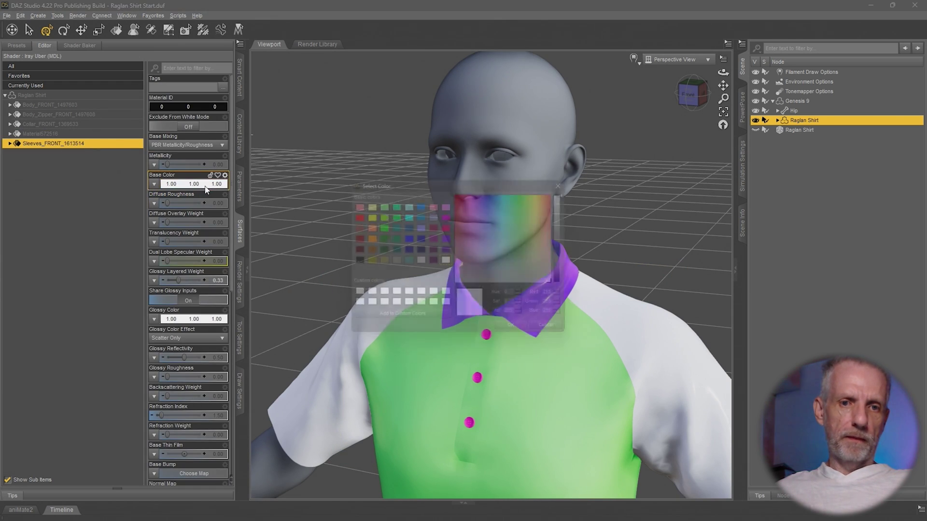
click(471, 217)
click(542, 227)
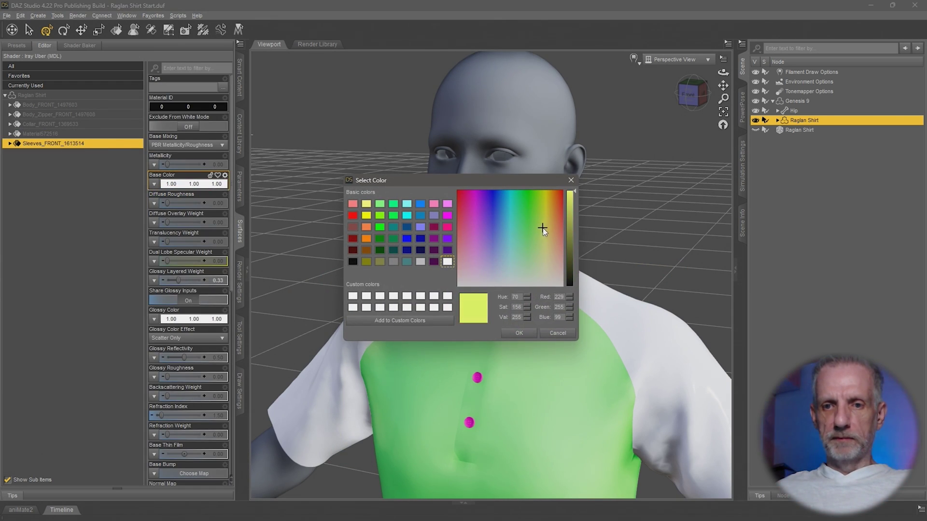
click(527, 333)
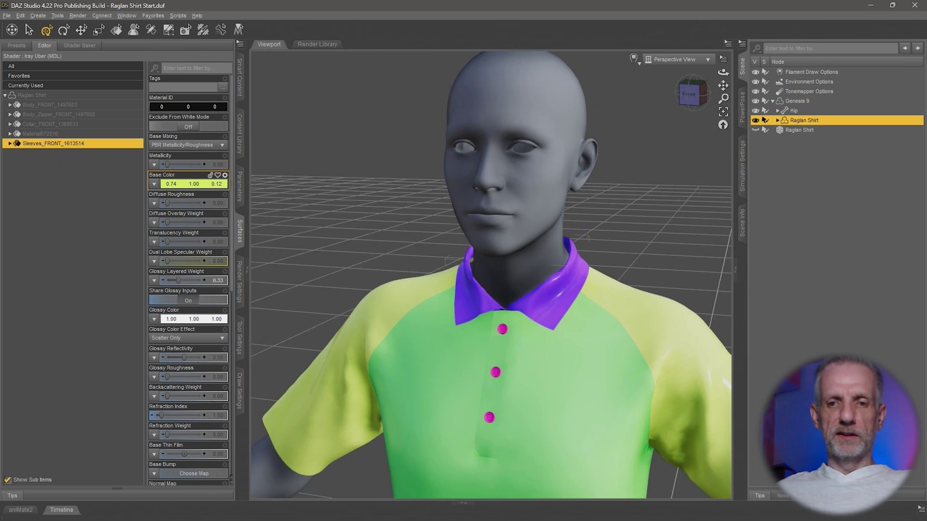
scroll(473, 283, up, 2)
scroll(473, 283, down, 6)
middle_drag(474, 283, 498, 275)
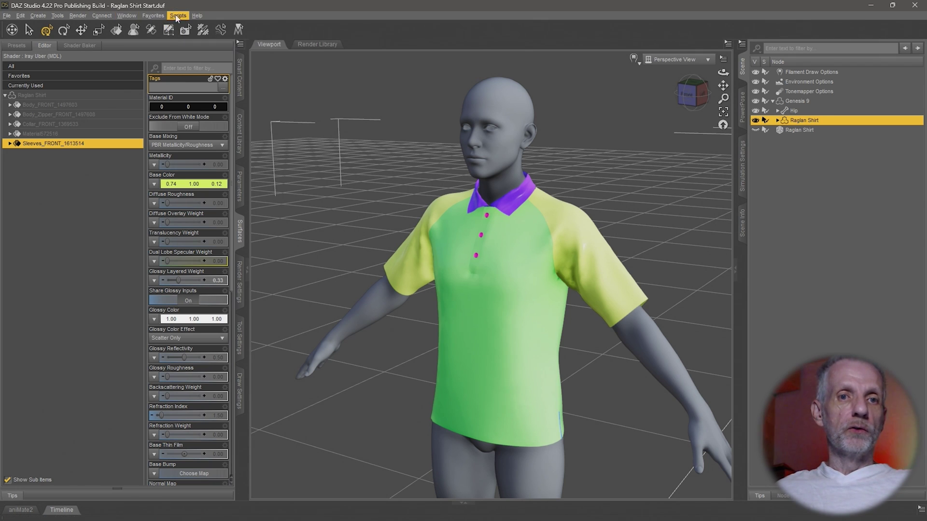
- Activate the Geometry Editor, show its tool settings, and widen the Group Name column to fit the full group names
click(58, 15)
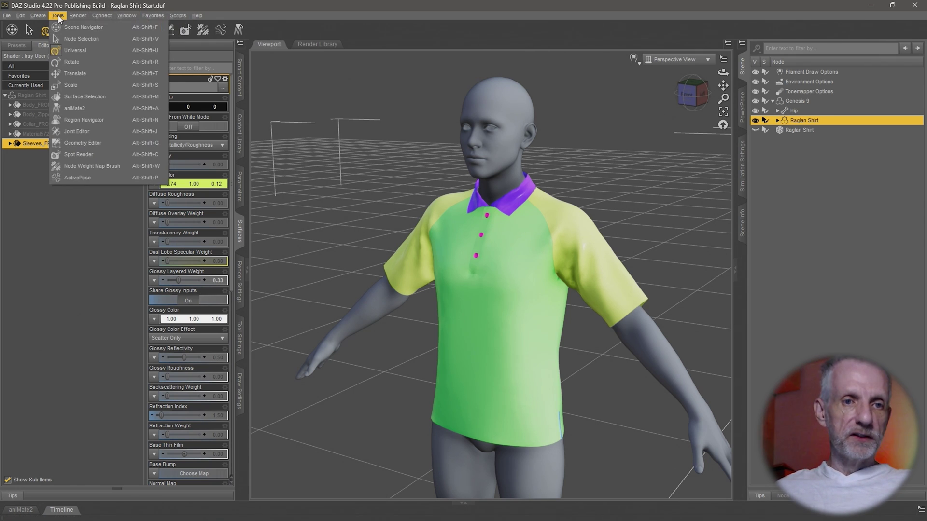
click(99, 145)
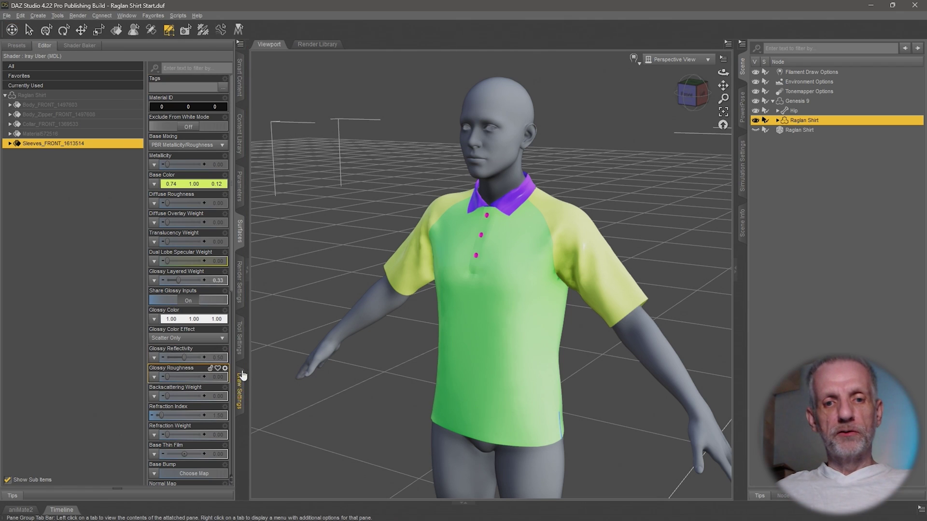
click(241, 351)
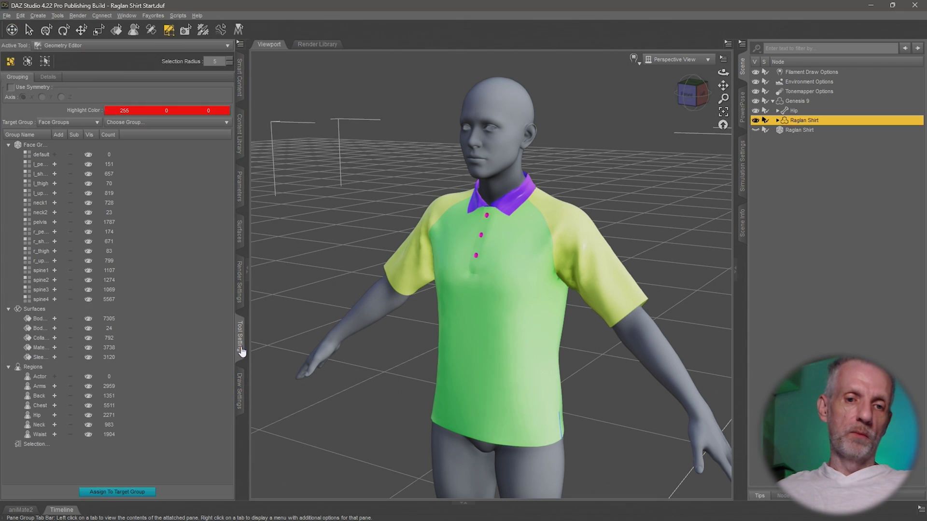
click(127, 16)
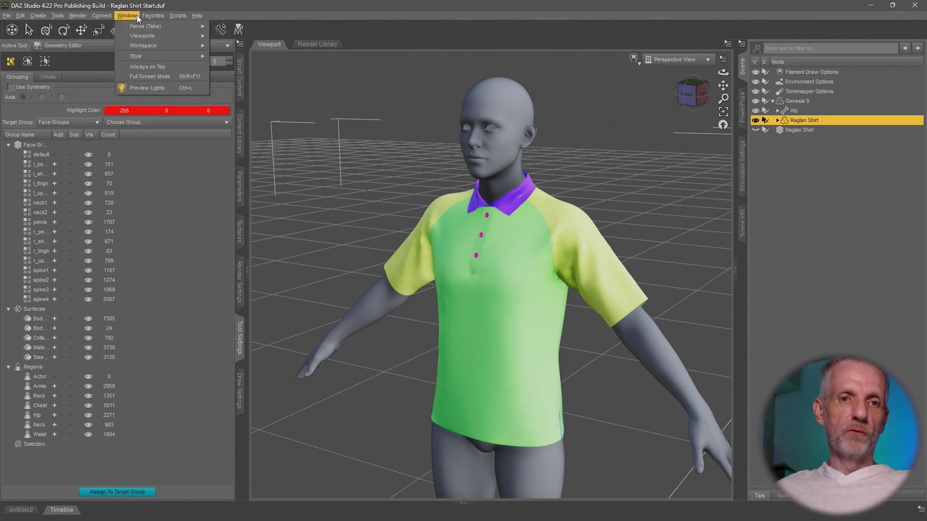
mouse_move(184, 27)
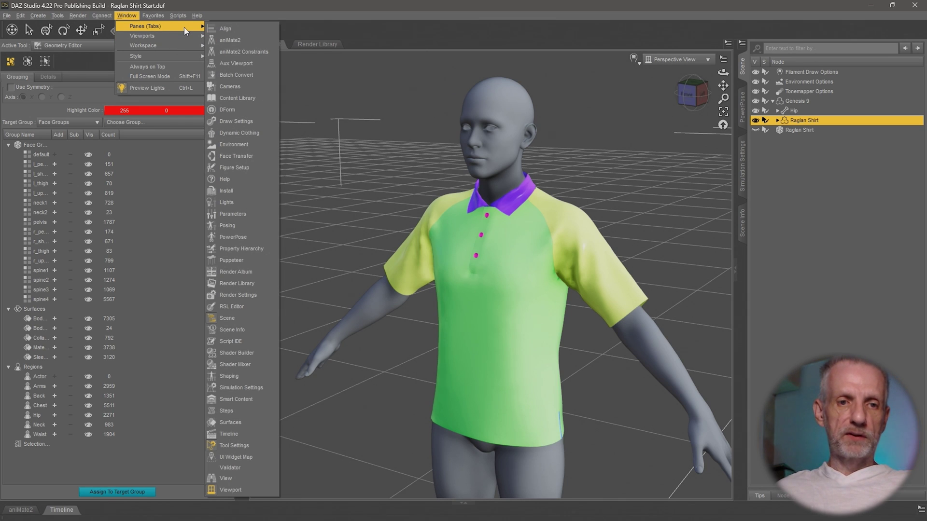
click(51, 134)
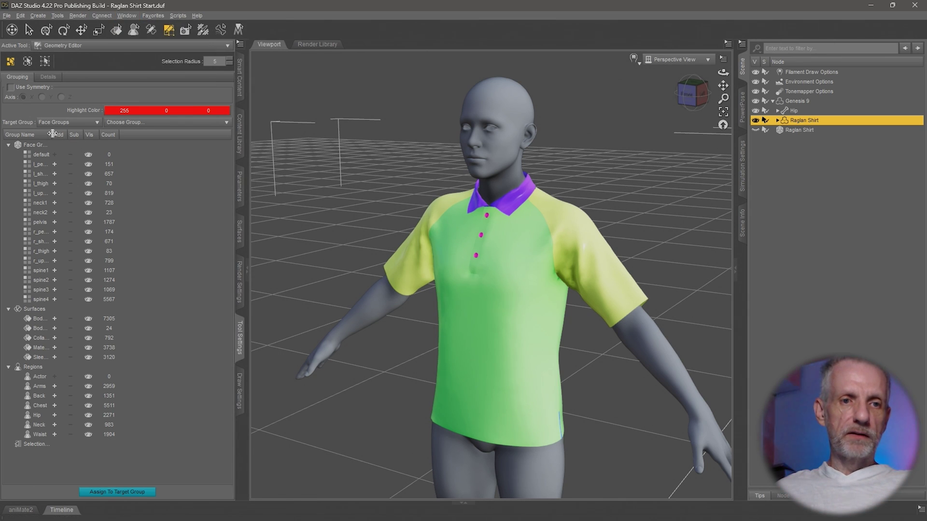
double_click(51, 135)
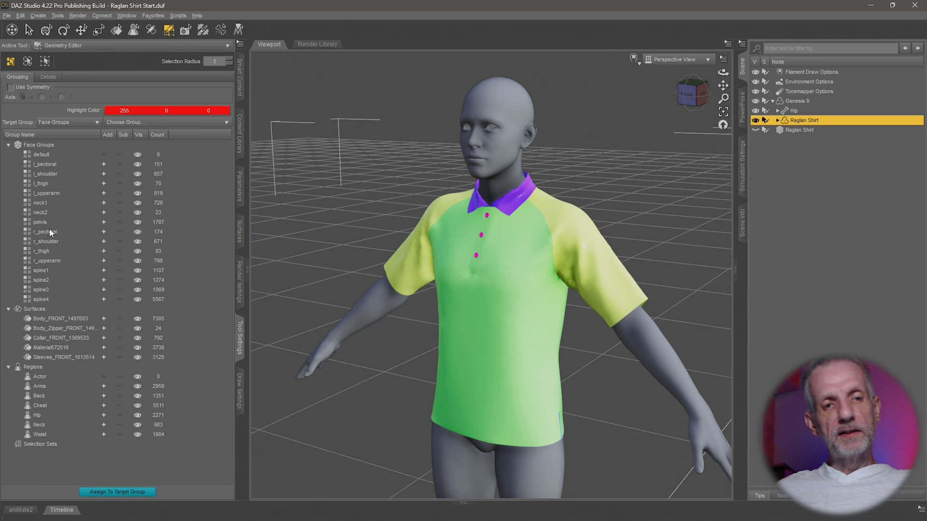
- Highlight the shirt's face groups one by one, including the pectoral, shoulder, upper arm, neck and spine groups, to examine which areas they cover
click(56, 164)
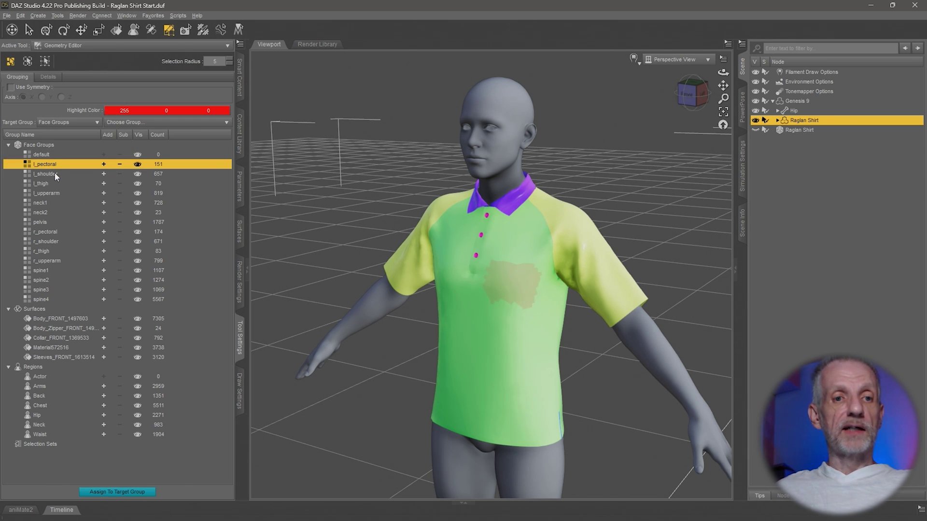
click(54, 174)
click(47, 193)
click(51, 212)
click(51, 242)
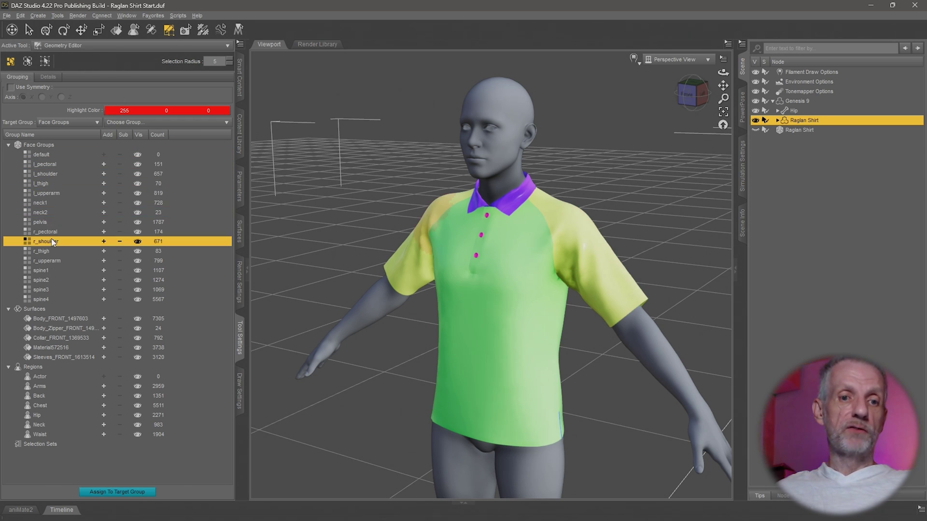
click(48, 270)
click(47, 290)
click(50, 280)
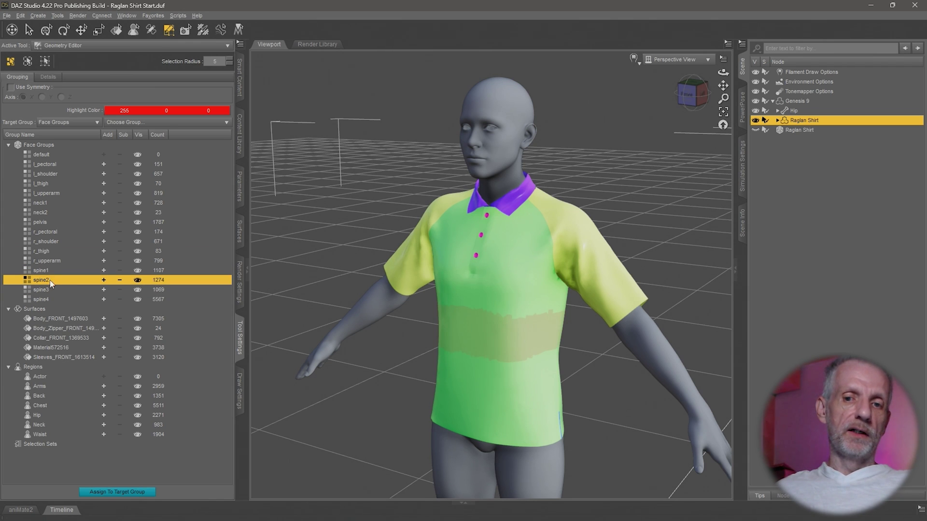
click(47, 290)
click(48, 300)
click(45, 280)
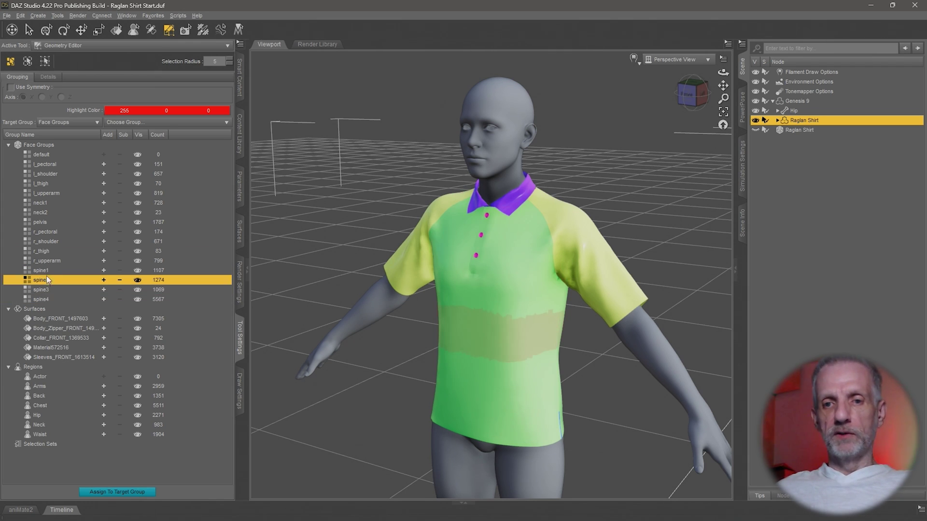
click(47, 263)
click(51, 242)
click(56, 233)
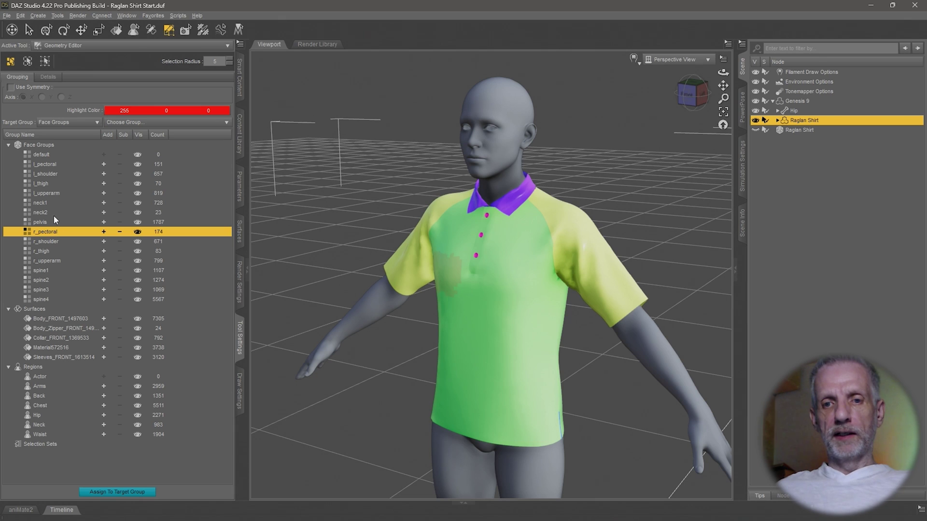
click(54, 214)
click(56, 204)
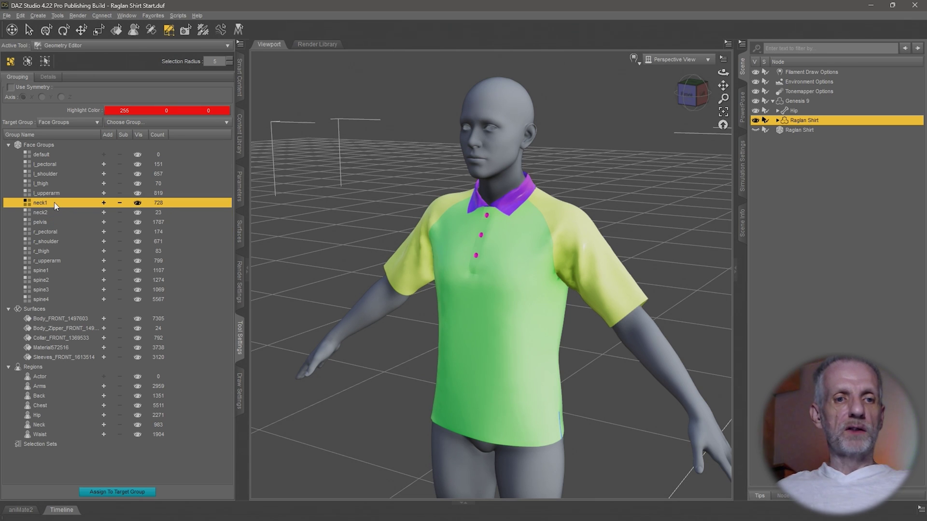
click(61, 194)
click(58, 176)
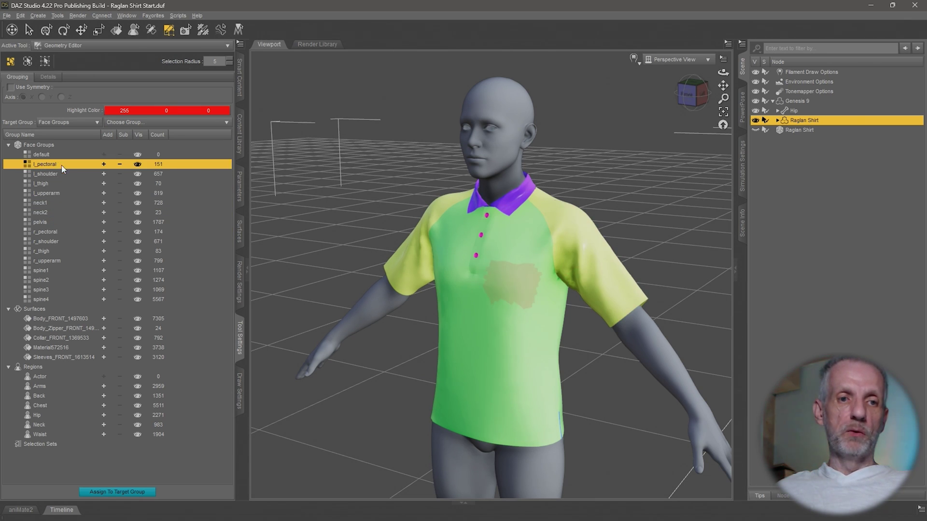
- Collapse the Face Groups and Regions lists of the shirt, leaving only the Surfaces list expanded
click(56, 164)
click(8, 145)
click(33, 155)
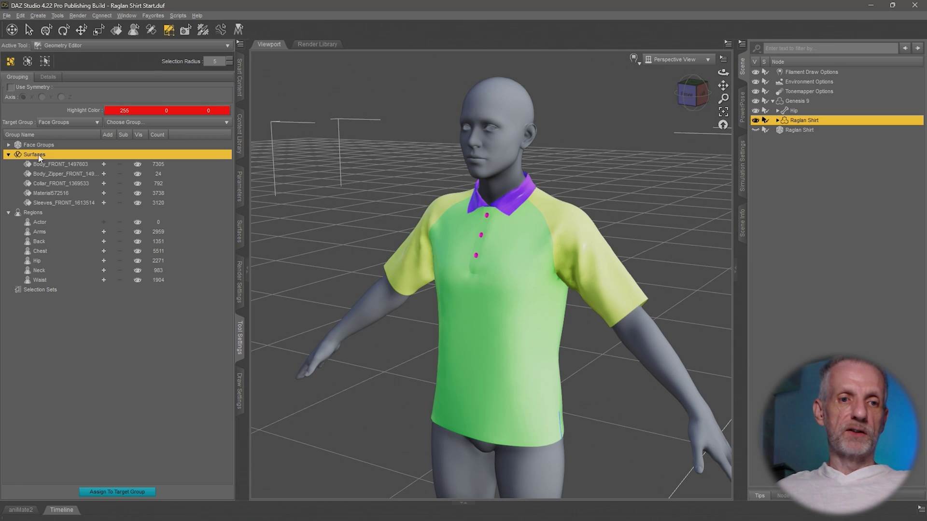
click(9, 213)
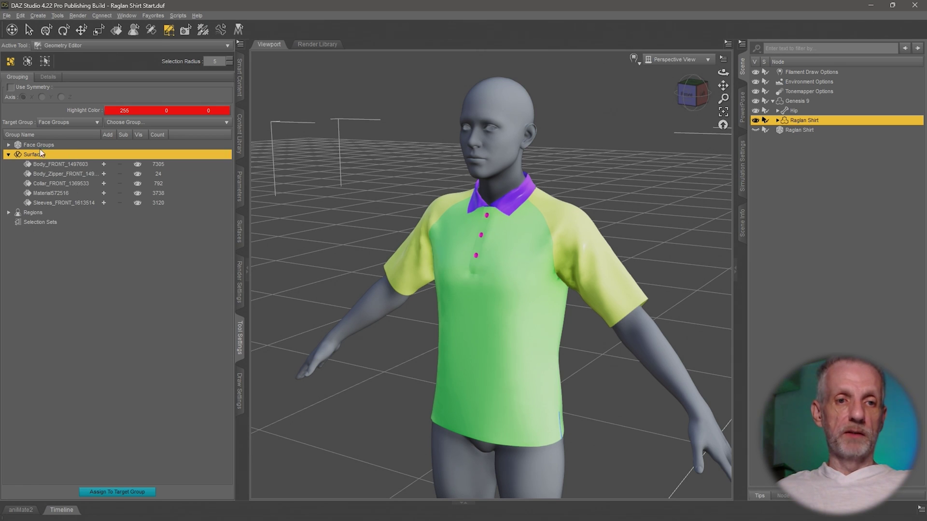
- Rename the shirt's Body_FRONT_1497603 surface to Shirt Body
click(77, 166)
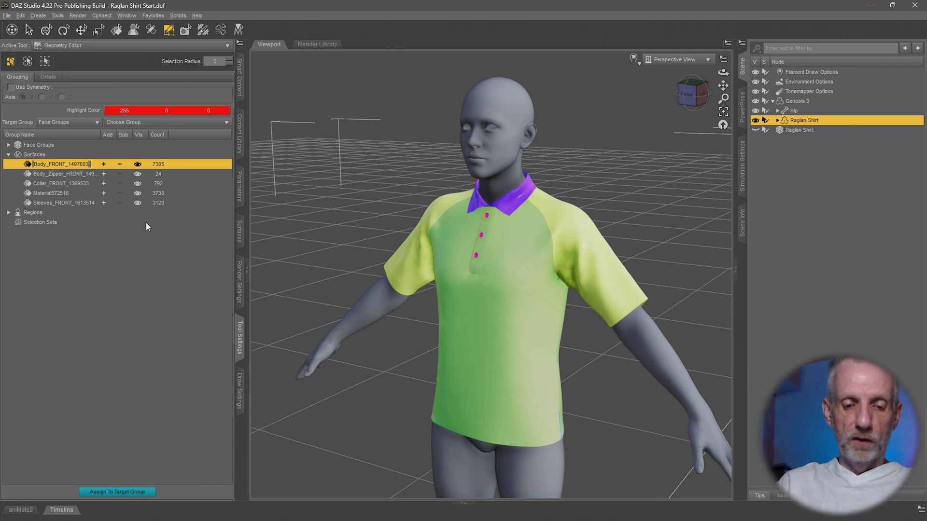
text(Shirt Body)
key(Return)
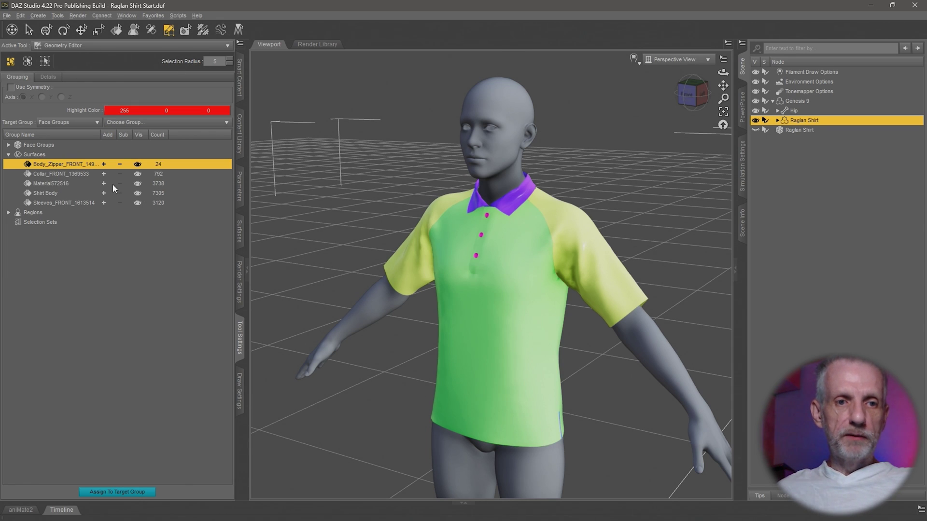
- Rename the Body_Zipper_FRONT surface to Side Slits and the Collar_FRONT_1369533 surface to Collar
double_click(67, 165)
text(Side Slits)
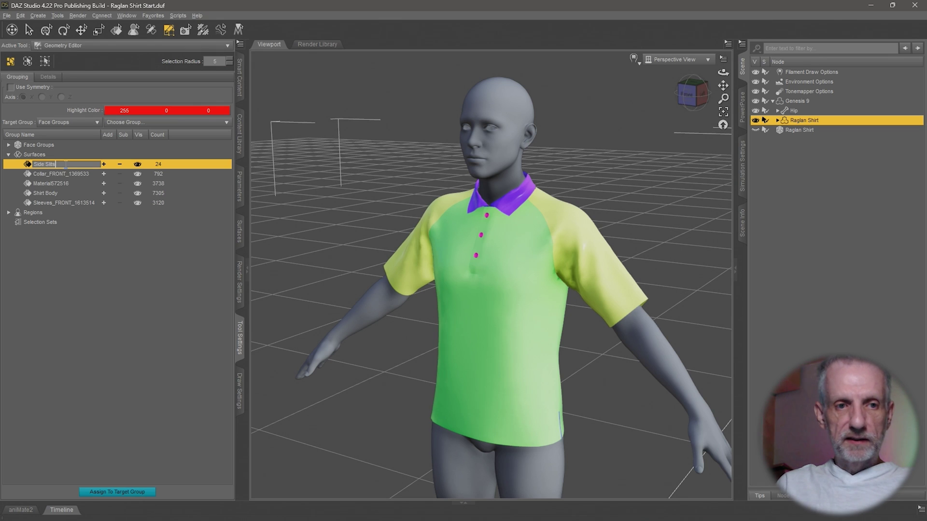
key(Return)
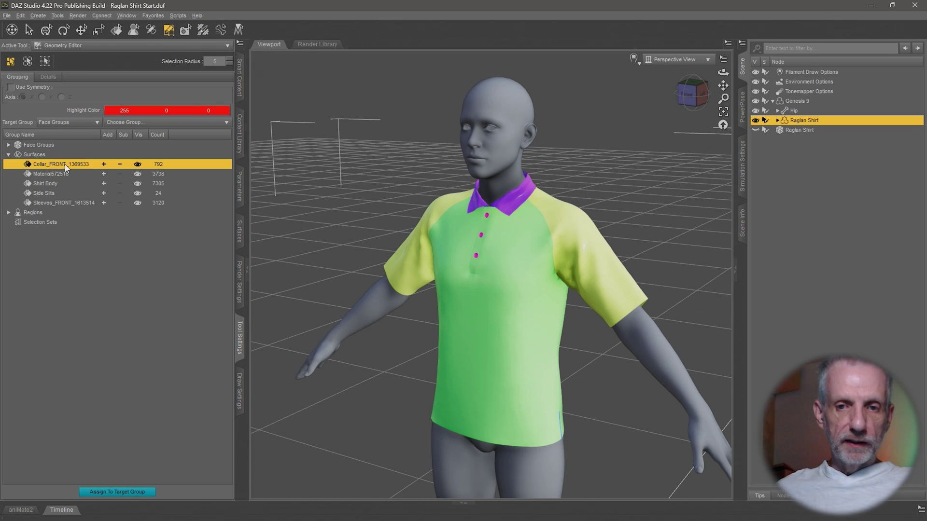
double_click(66, 165)
text(Collar)
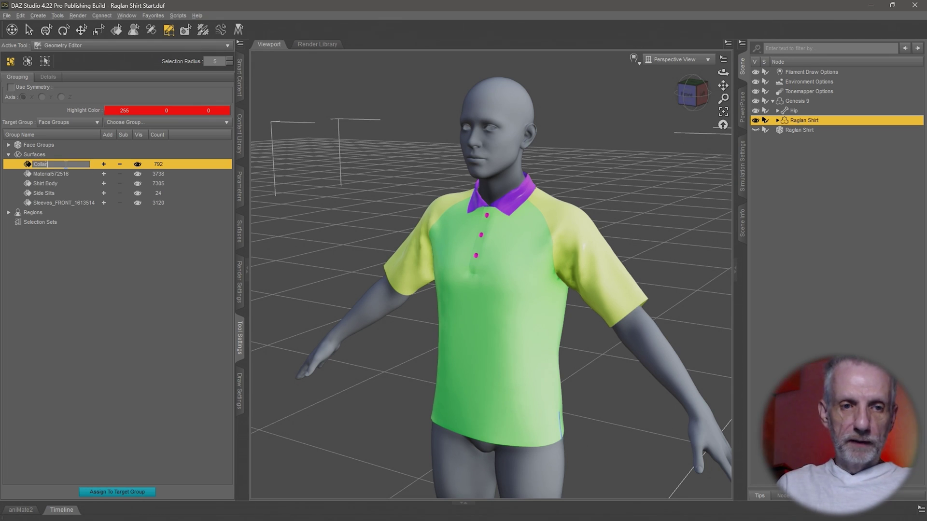
key(Return)
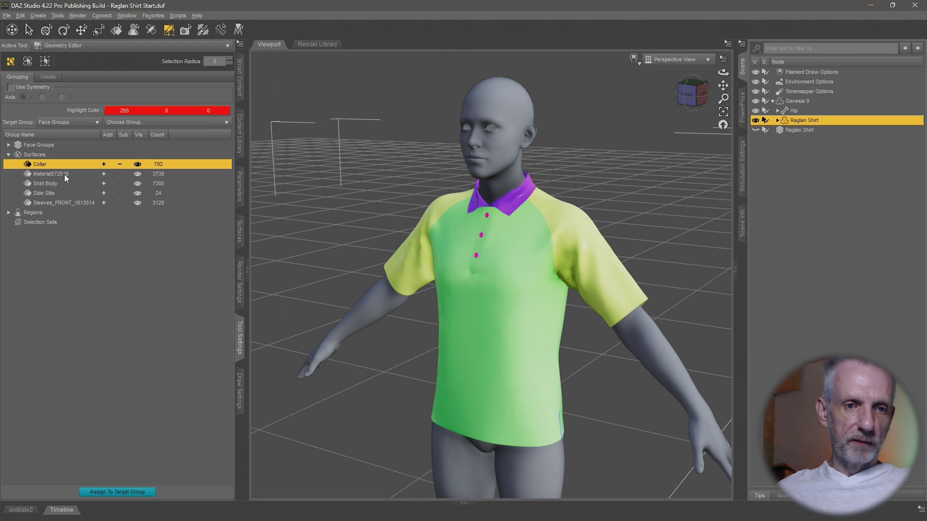
- Toggle the visibility of the Material572516 surface repeatedly to identify which parts of the shirt it covers
click(65, 174)
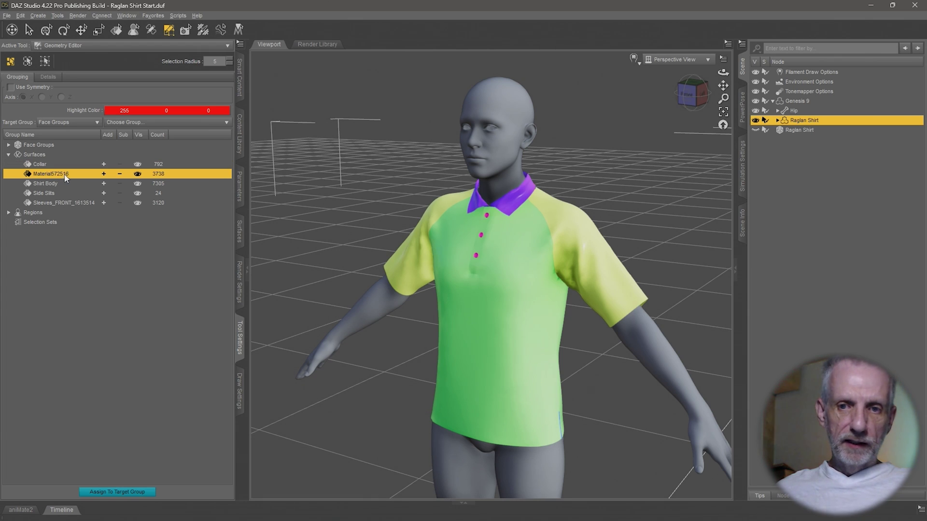
click(139, 175)
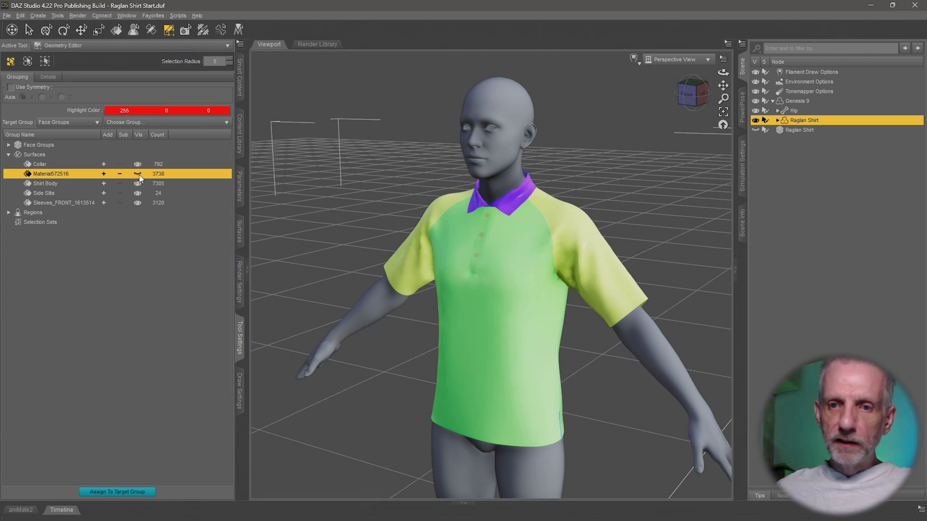
click(139, 174)
click(139, 175)
click(139, 174)
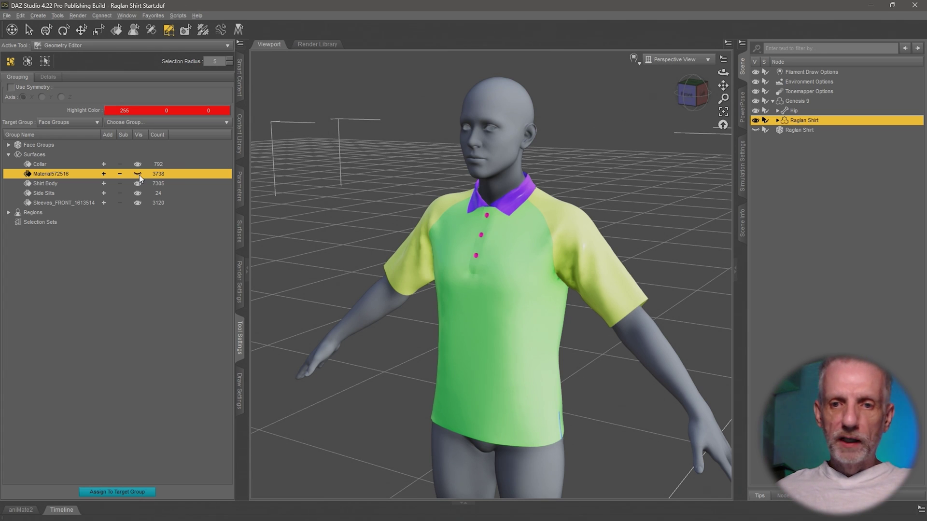
click(139, 175)
click(139, 174)
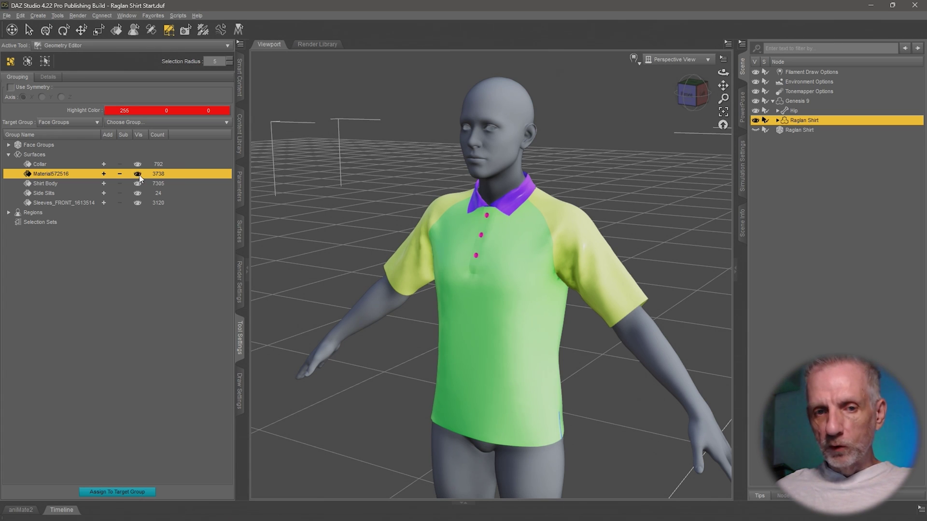
click(139, 174)
click(139, 175)
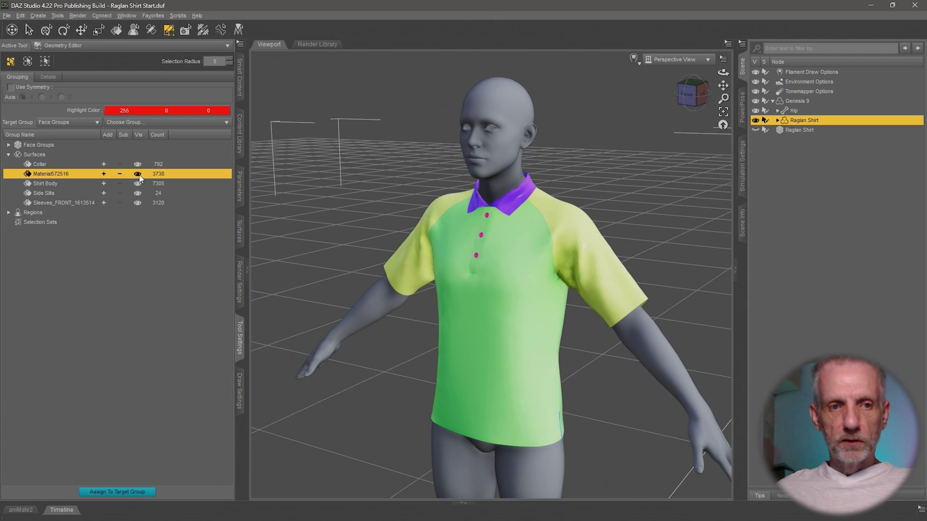
- Rename the shirt's Material572516 surface to Buttons
double_click(50, 174)
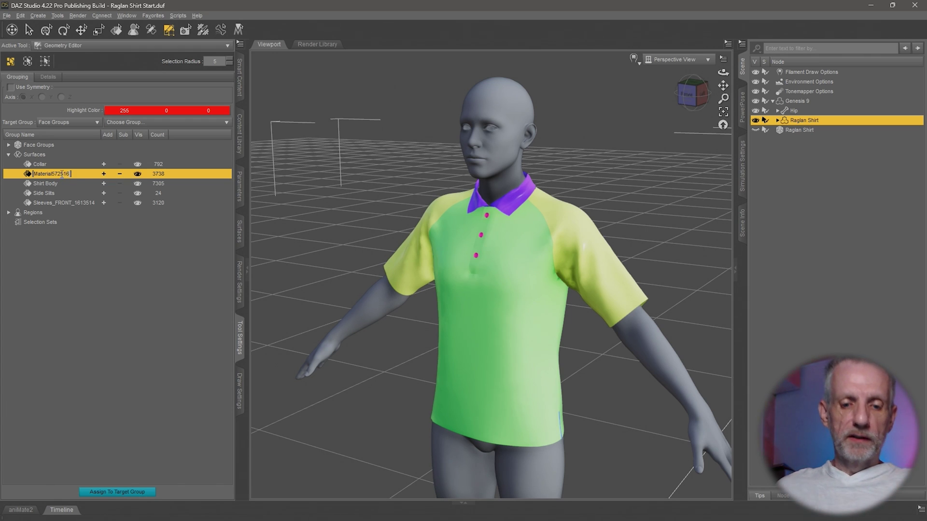
text(Buttons)
key(Return)
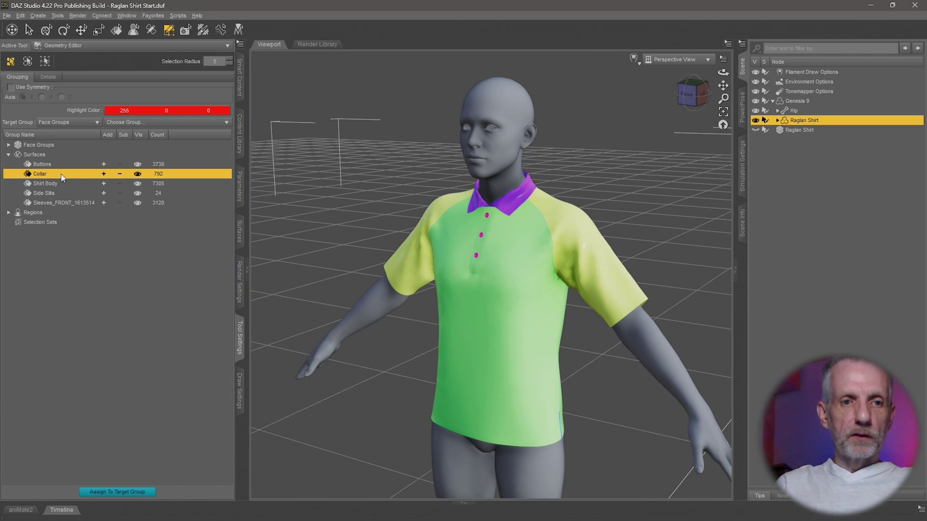
- Rename the Sleeves_FRONT_1613514 surface to Sleeves, then hide and show it to check its area
double_click(65, 201)
key(End)
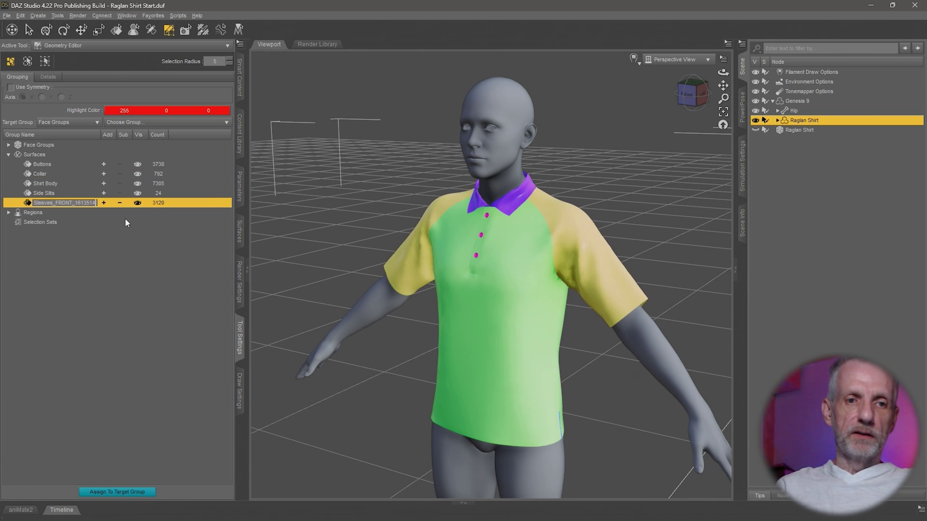
key(BackSpace)
key(BackSpace)
key(BackSpace)
key(BackSpace)
key(BackSpace)
key(BackSpace)
key(BackSpace)
key(BackSpace)
key(BackSpace)
key(BackSpace)
key(BackSpace)
key(BackSpace)
key(BackSpace)
key(BackSpace)
key(Return)
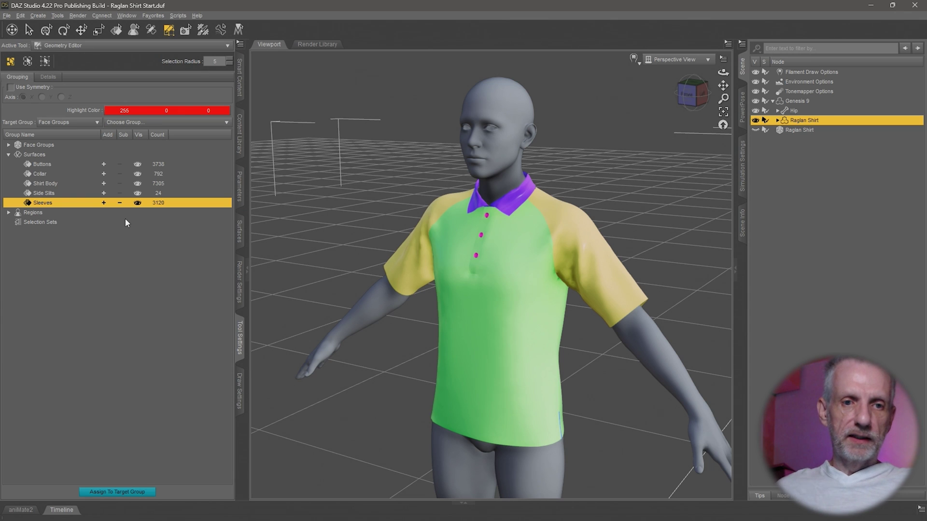
click(137, 204)
click(137, 203)
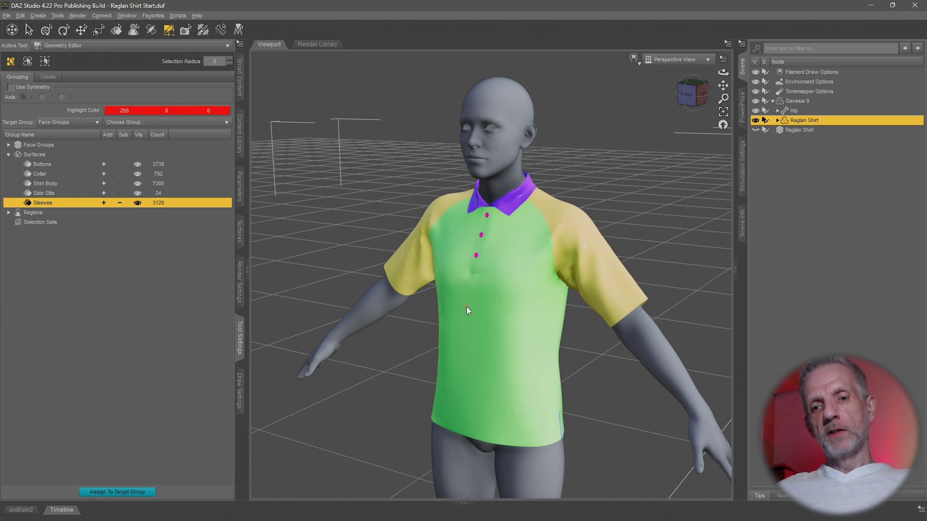
mouse_move(466, 306)
middle_down()
mouse_move(377, 306)
mouse_move(483, 306)
mouse_move(450, 302)
middle_up()
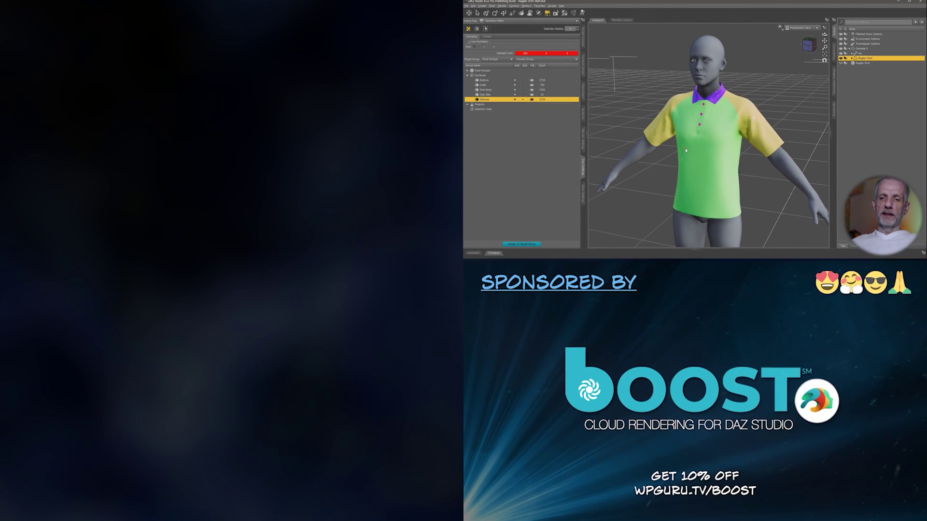
middle_drag(686, 150, 690, 146)
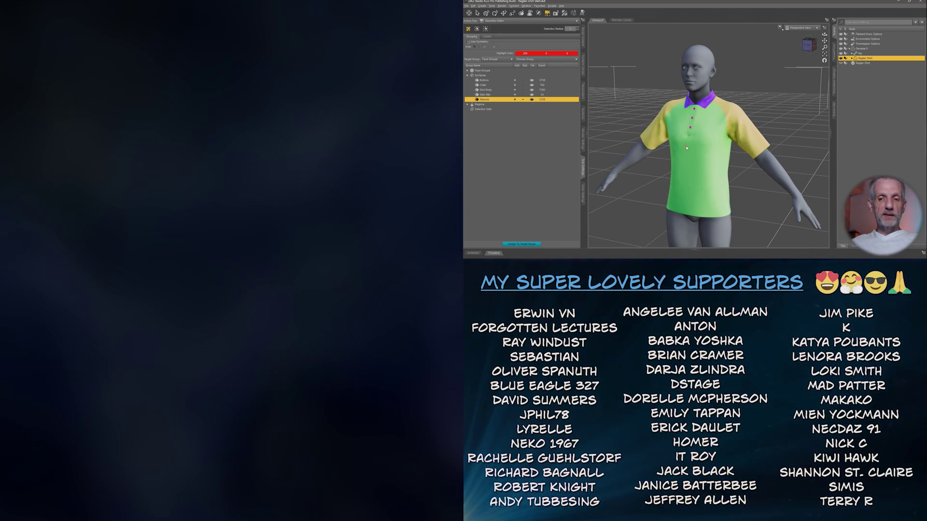
alt+drag(687, 149, 710, 166)
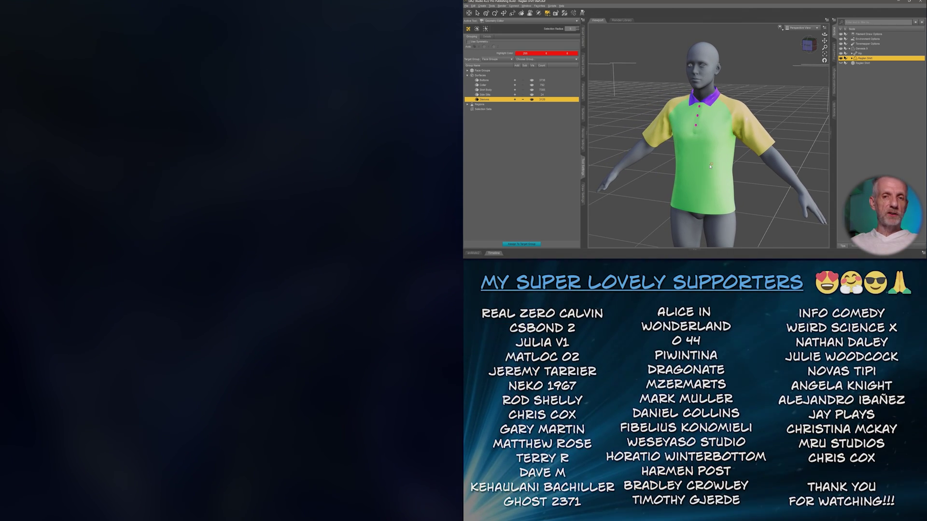